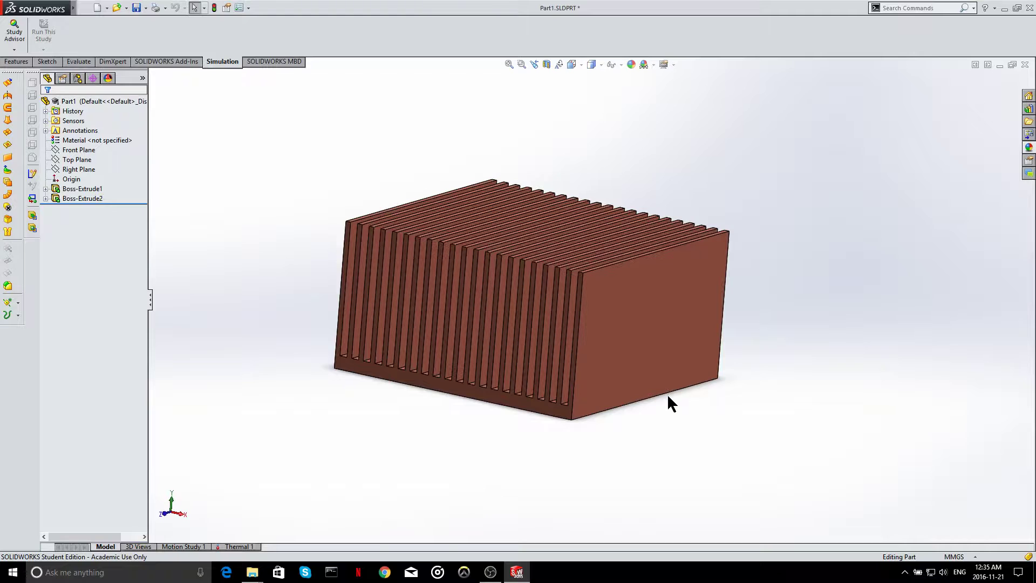
# Open the Thermal 1 study and examine the finned heat sink and its material assignment.
pyautogui.hotkey('ctrl', '7')
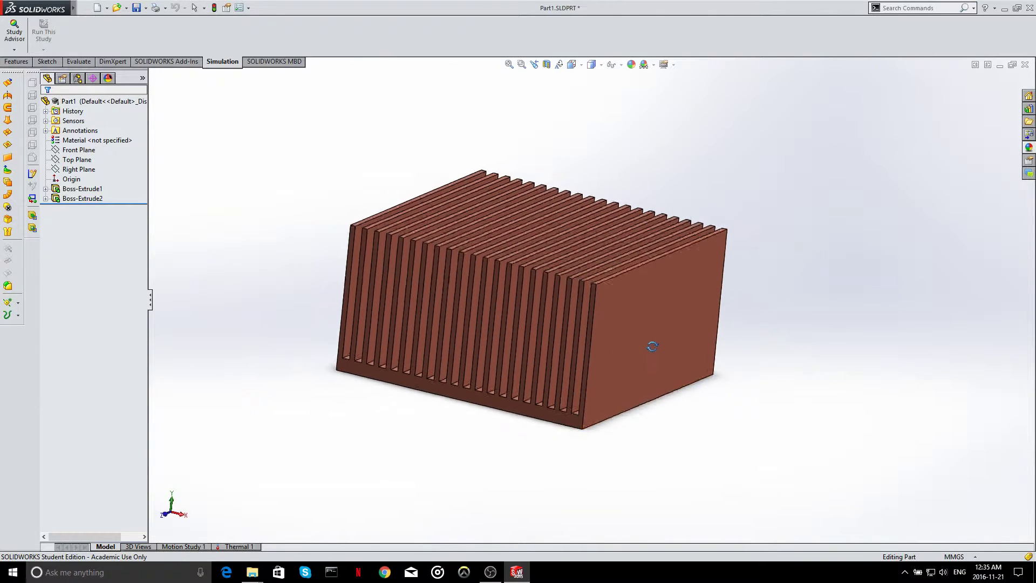
pyautogui.click(248, 546)
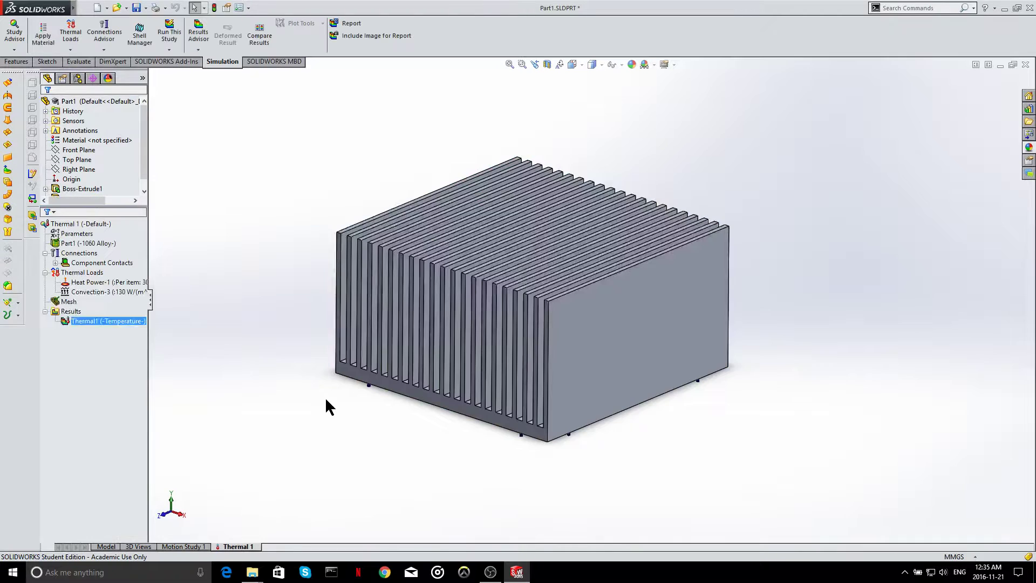
pyautogui.scroll(2, 556, 225)
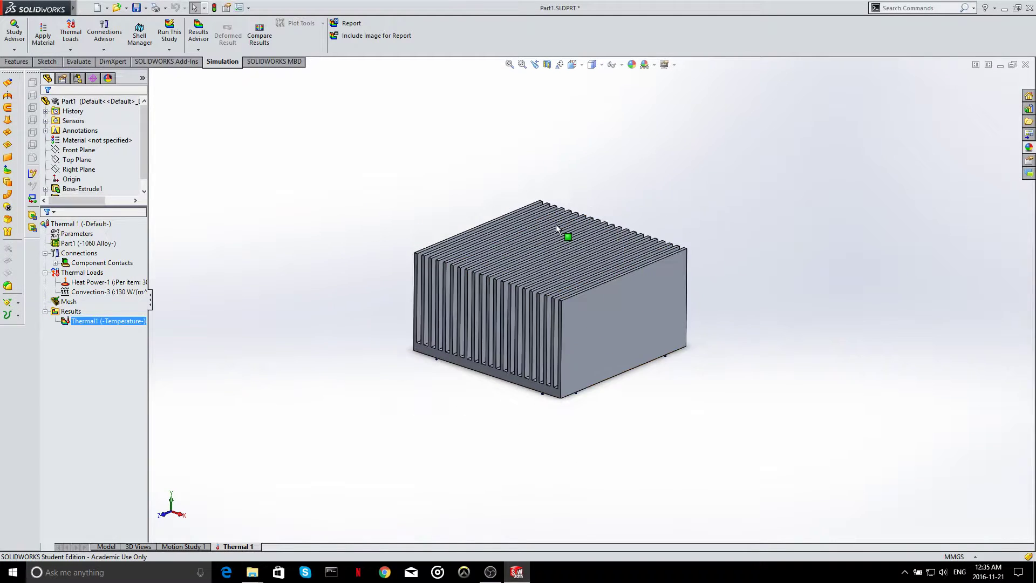
pyautogui.scroll(-4, 574, 352)
pyautogui.scroll(2, 594, 429)
pyautogui.scroll(2, 604, 459)
pyautogui.scroll(-4, 543, 215)
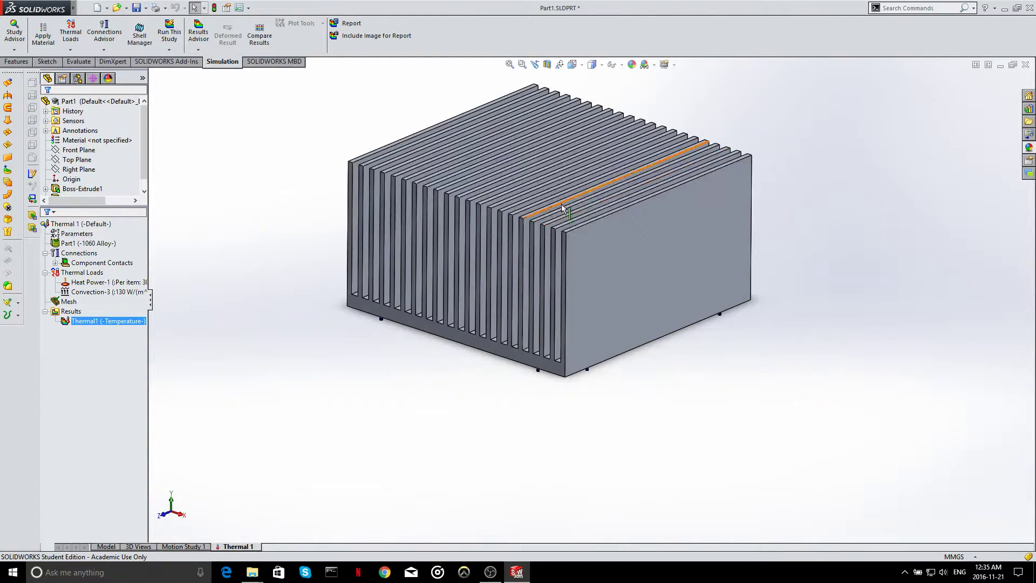
pyautogui.scroll(2, 566, 204)
pyautogui.click(73, 244)
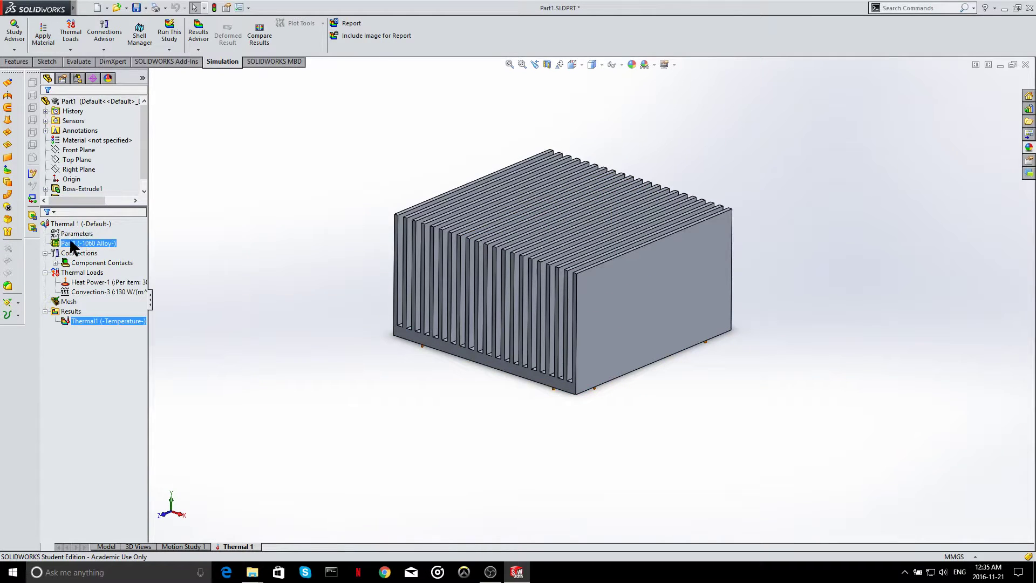
pyautogui.click(89, 243)
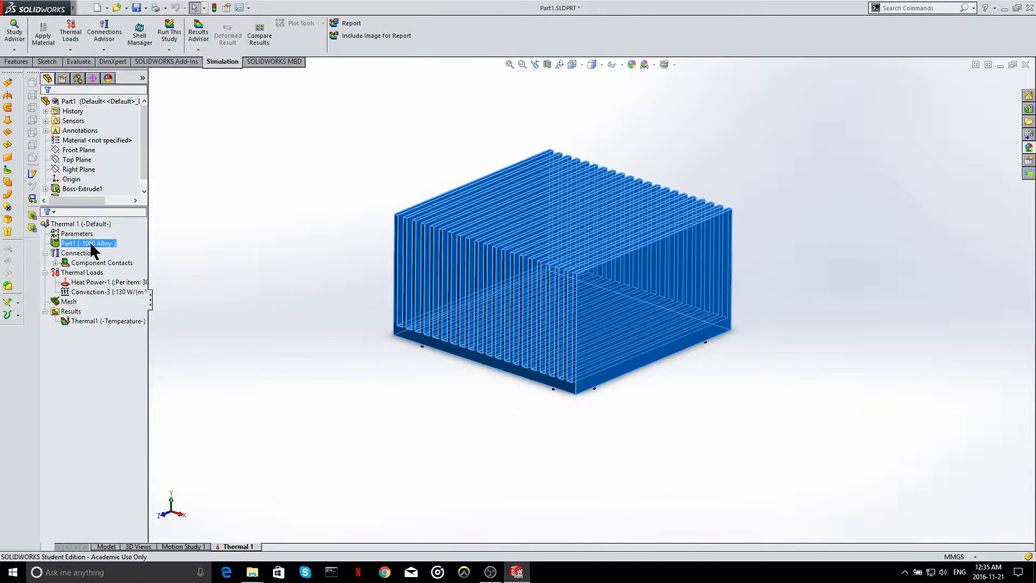
pyautogui.click(253, 245)
# Review the heat power load's definition and the base underside face it acts on.
pyautogui.click(116, 281)
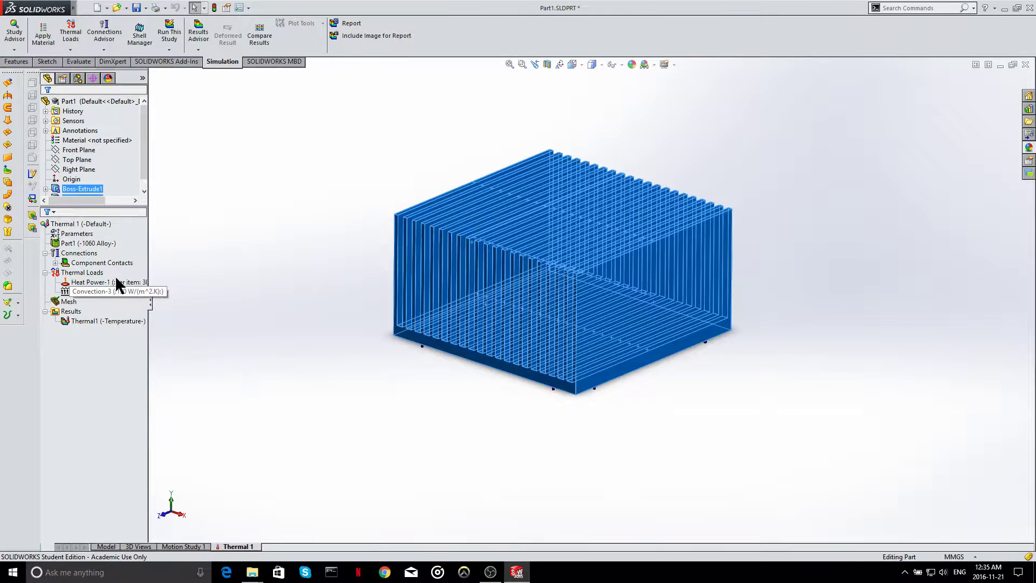
pyautogui.rightClick(114, 283)
pyautogui.click(155, 321)
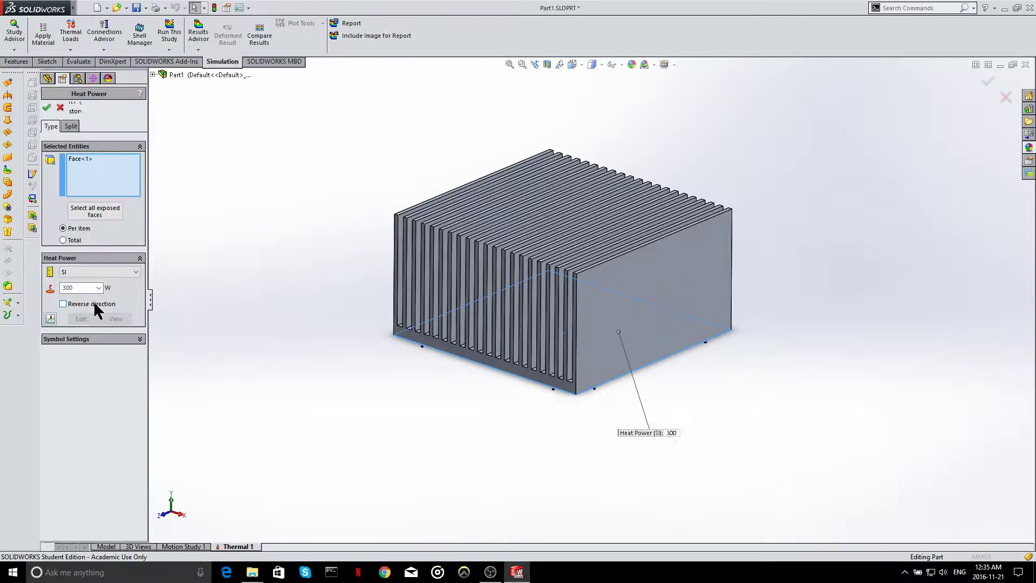
pyautogui.moveTo(573, 422); pyautogui.dragTo(569, 275, button='middle')
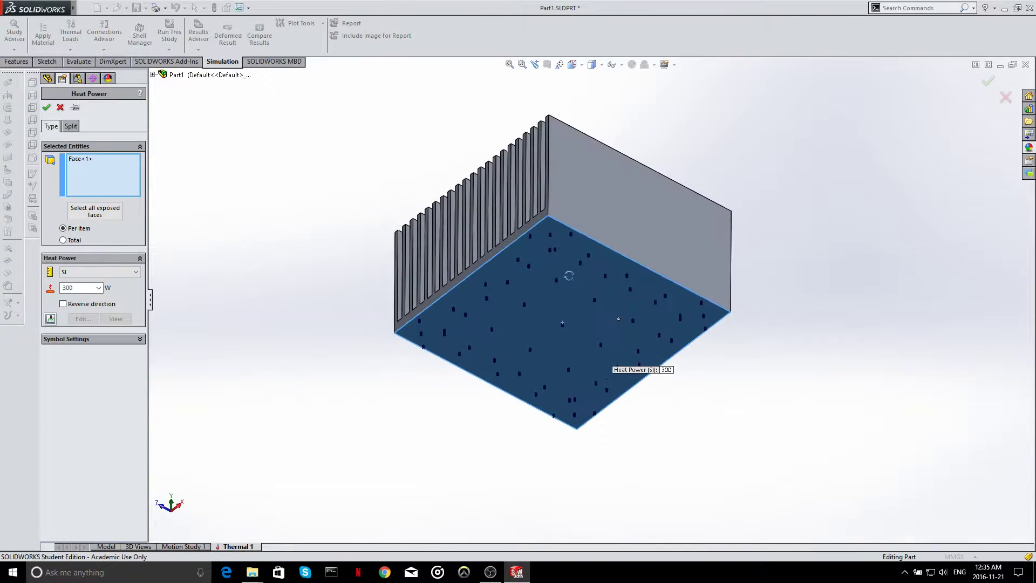
pyautogui.click(47, 107)
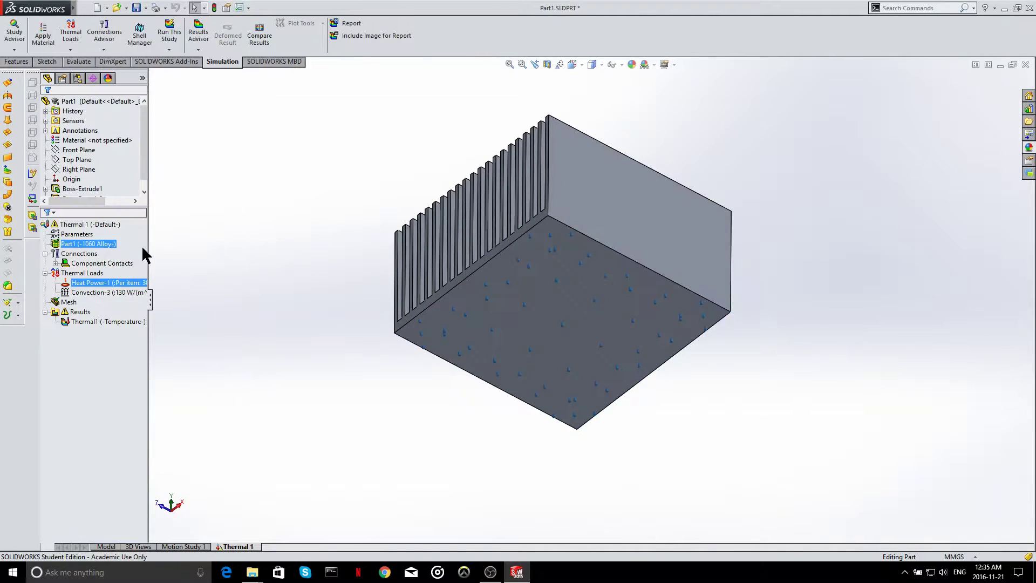
pyautogui.moveTo(344, 162); pyautogui.dragTo(393, 307, button='middle')
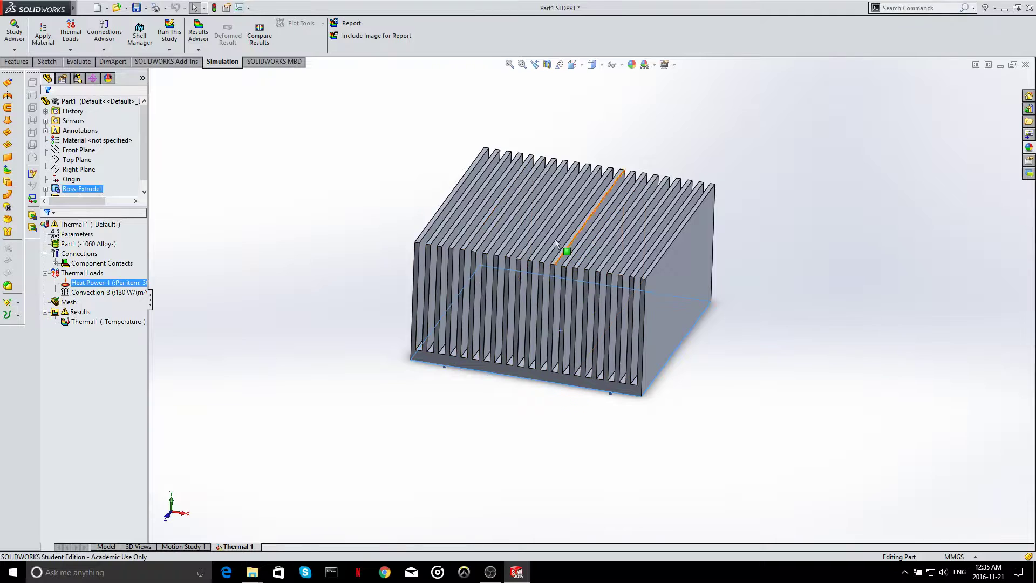
# Review the convection load's faces, coefficient and bulk ambient temperature, then return to the isometric view.
pyautogui.moveTo(440, 261); pyautogui.dragTo(421, 216, button='middle')
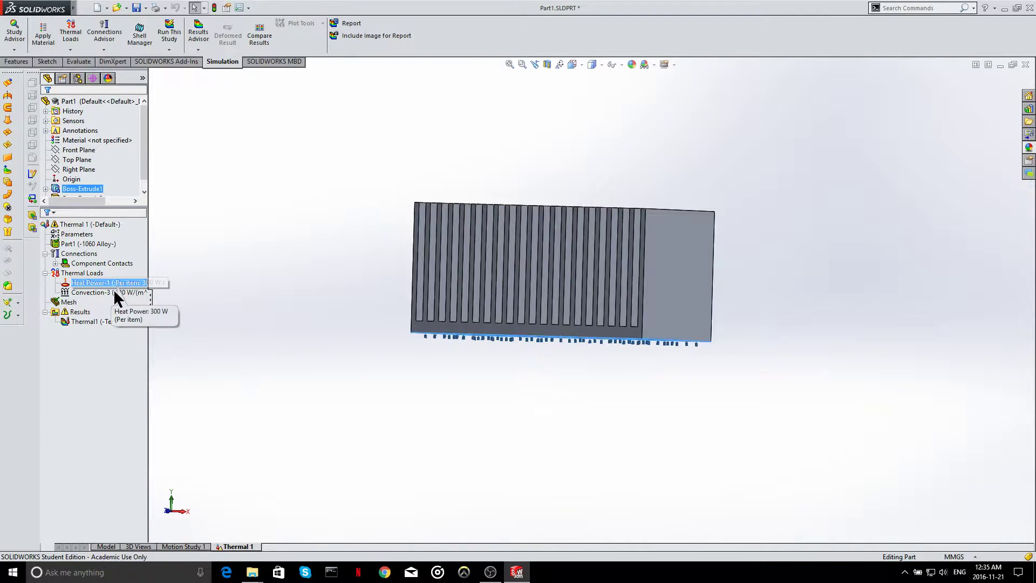
pyautogui.click(110, 293)
pyautogui.moveTo(576, 367); pyautogui.dragTo(574, 274, button='middle')
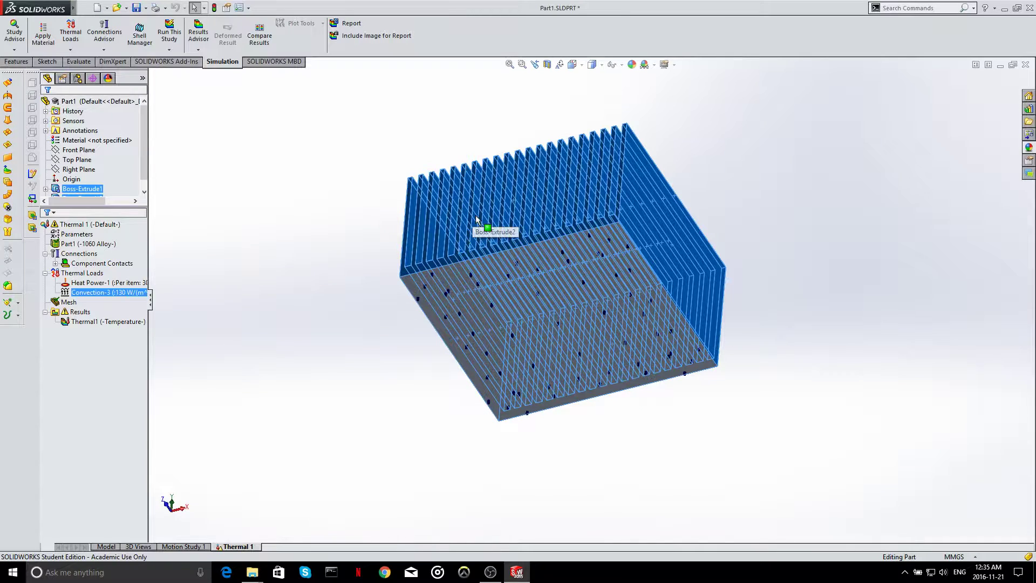
pyautogui.rightClick(116, 298)
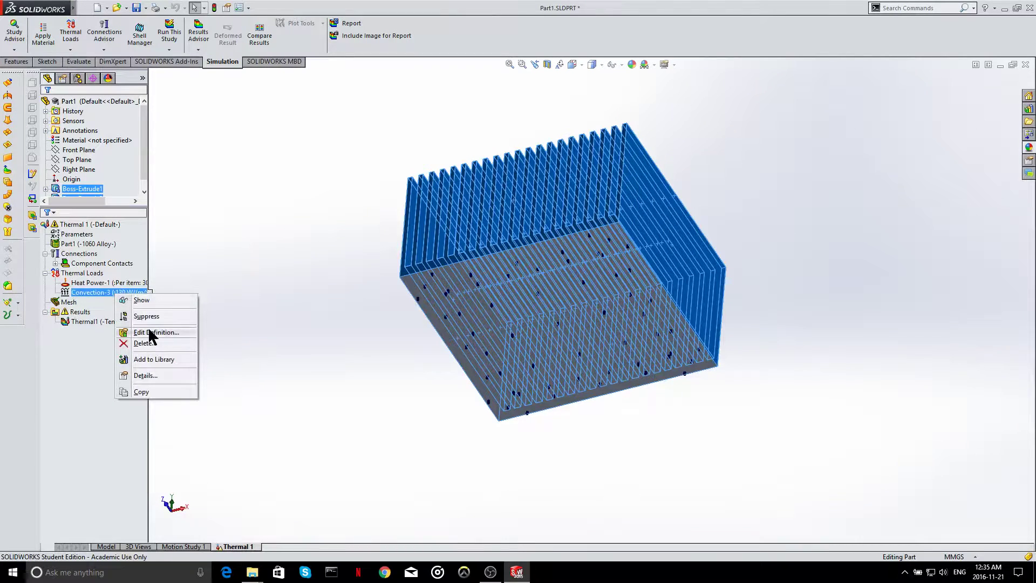
pyautogui.click(150, 331)
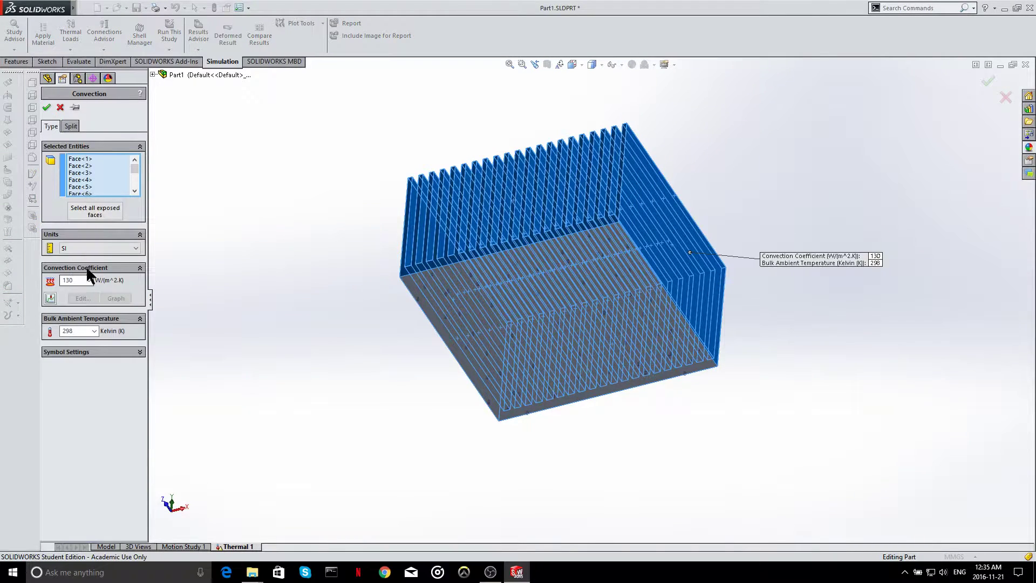
pyautogui.click(46, 108)
pyautogui.hotkey('ctrl', '7')
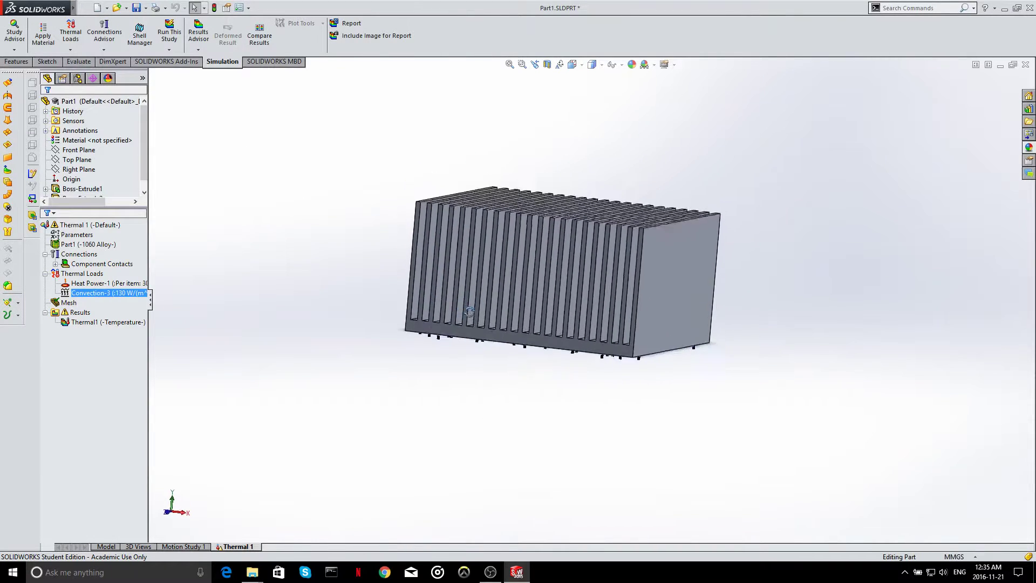
# Display the Thermal1 temperature plot and examine the temperature distribution around the heat sink.
pyautogui.doubleClick(98, 320)
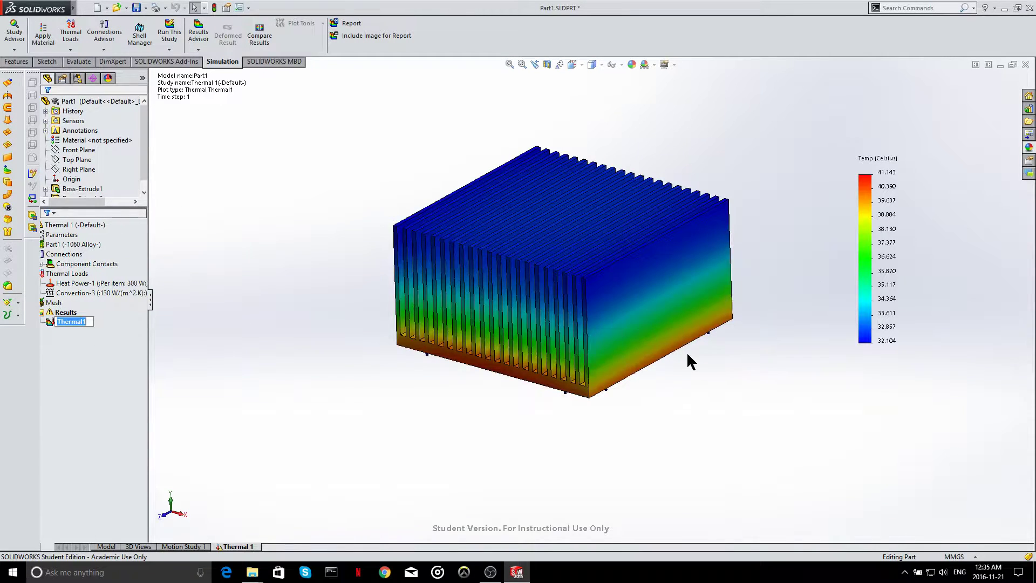
pyautogui.moveTo(687, 351); pyautogui.dragTo(707, 347, button='middle')
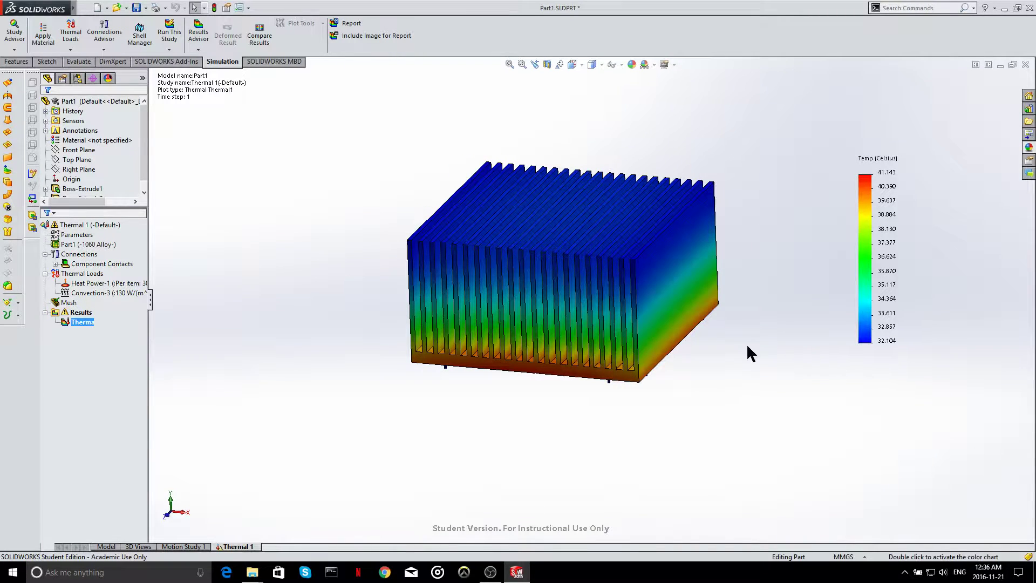
pyautogui.moveTo(723, 324); pyautogui.dragTo(751, 344, button='middle')
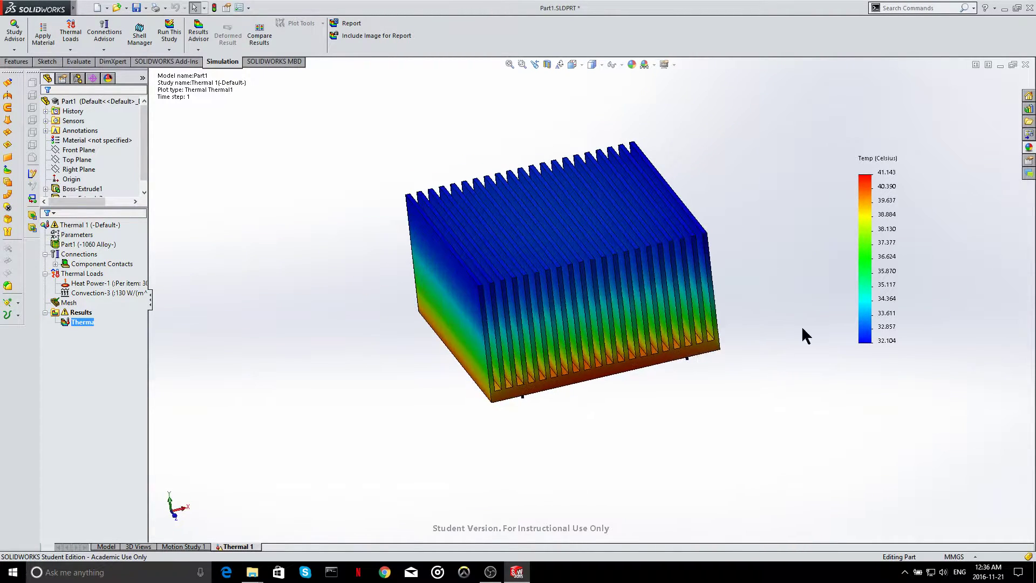
pyautogui.moveTo(678, 337); pyautogui.dragTo(681, 287, button='middle')
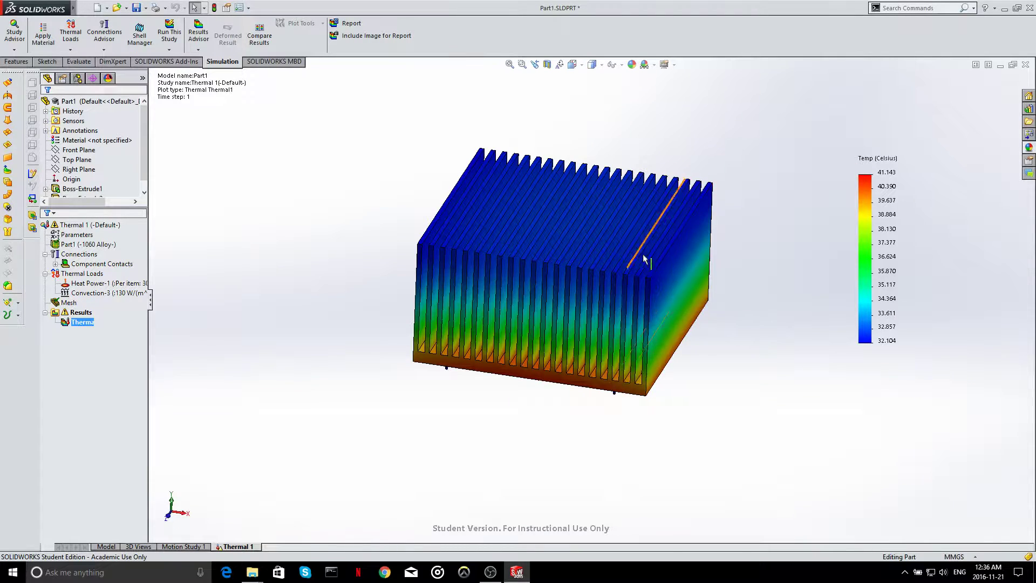
pyautogui.moveTo(643, 260); pyautogui.dragTo(620, 215, button='middle')
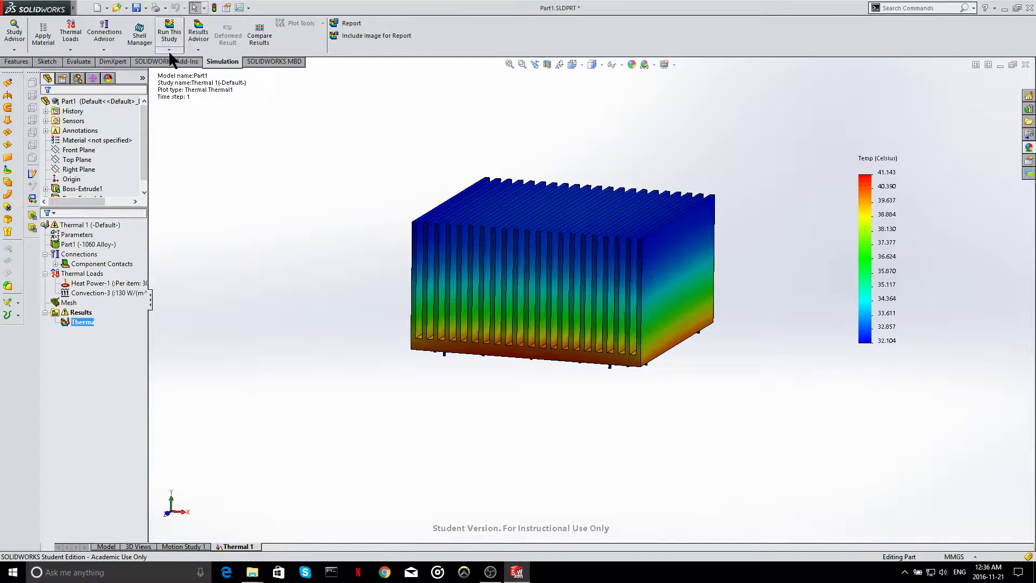
# Create a new study of type Design Study for the heat sink.
pyautogui.click(14, 50)
pyautogui.click(23, 67)
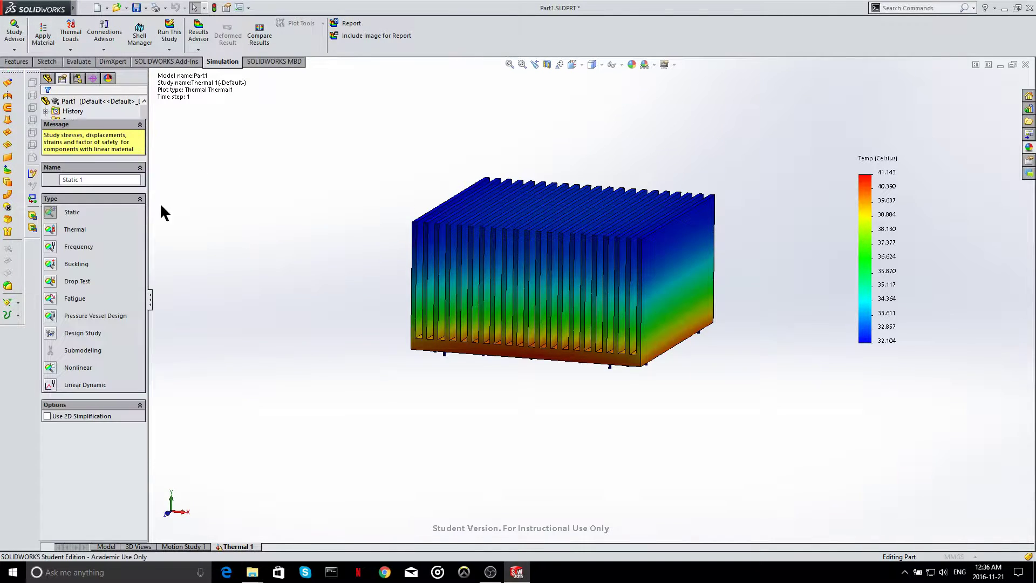
pyautogui.click(51, 333)
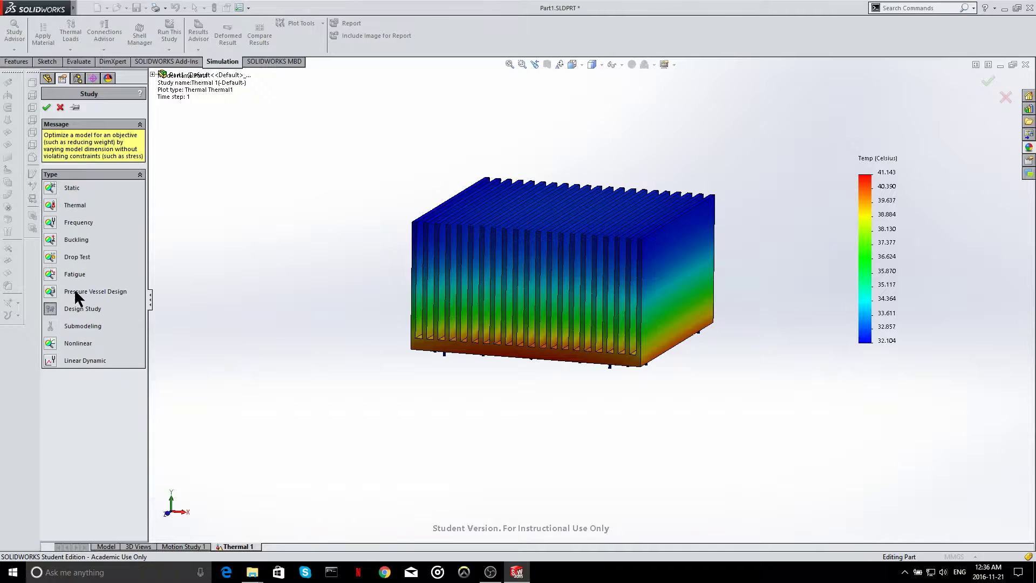
pyautogui.click(47, 106)
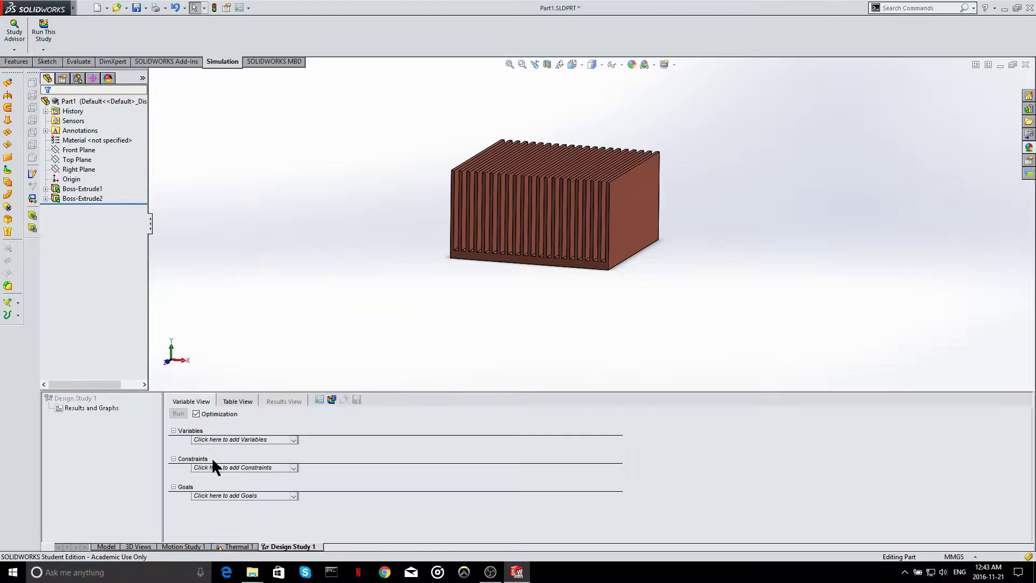
# Add a model-dimension parameter to the design study variables and link it to the heat sink's 100 mm side dimension.
pyautogui.click(234, 439)
pyautogui.click(245, 445)
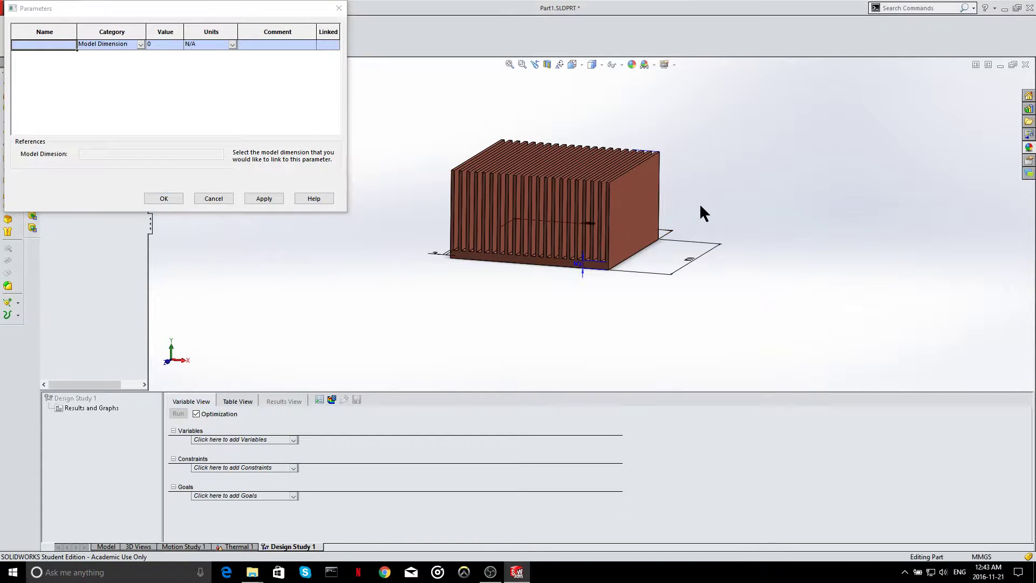
pyautogui.moveTo(699, 203); pyautogui.dragTo(675, 237, button='middle')
pyautogui.scroll(-3, 573, 268)
pyautogui.scroll(3, 620, 274)
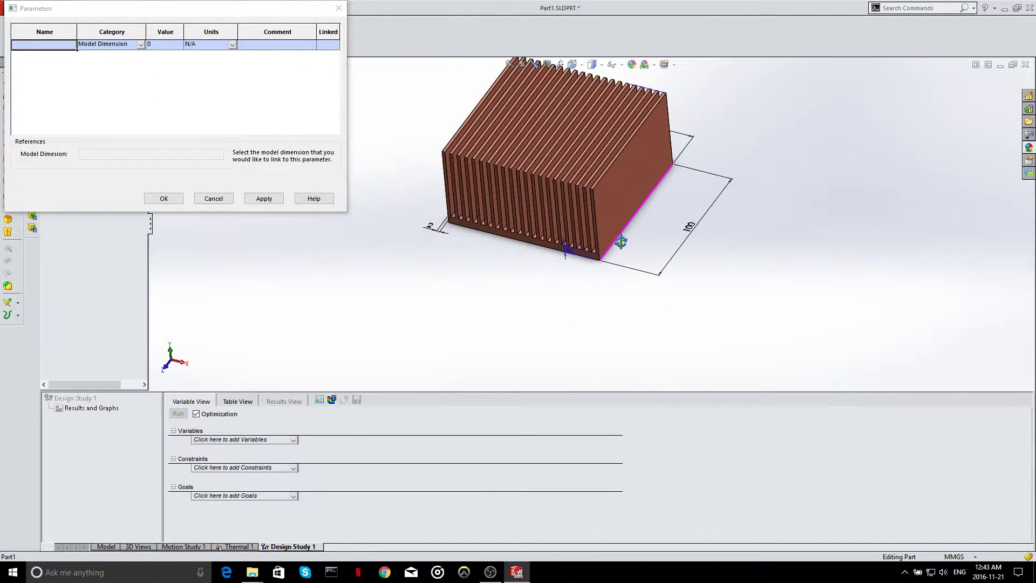
pyautogui.scroll(-2, 641, 253)
pyautogui.moveTo(641, 252)
pyautogui.mouseDown(button='middle')
pyautogui.moveTo(645, 232)
pyautogui.moveTo(638, 243)
pyautogui.mouseUp(button='middle')
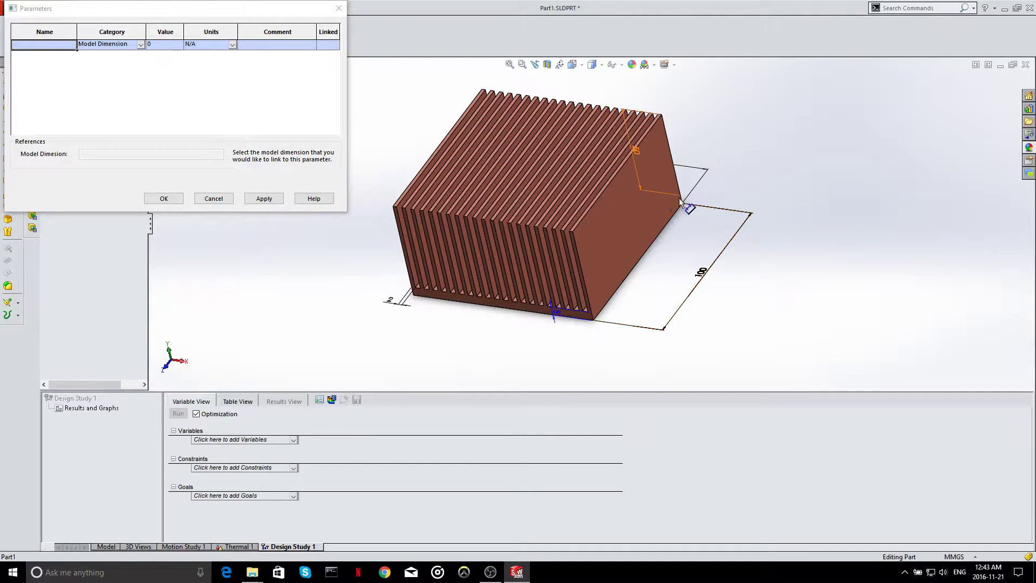
pyautogui.click(700, 273)
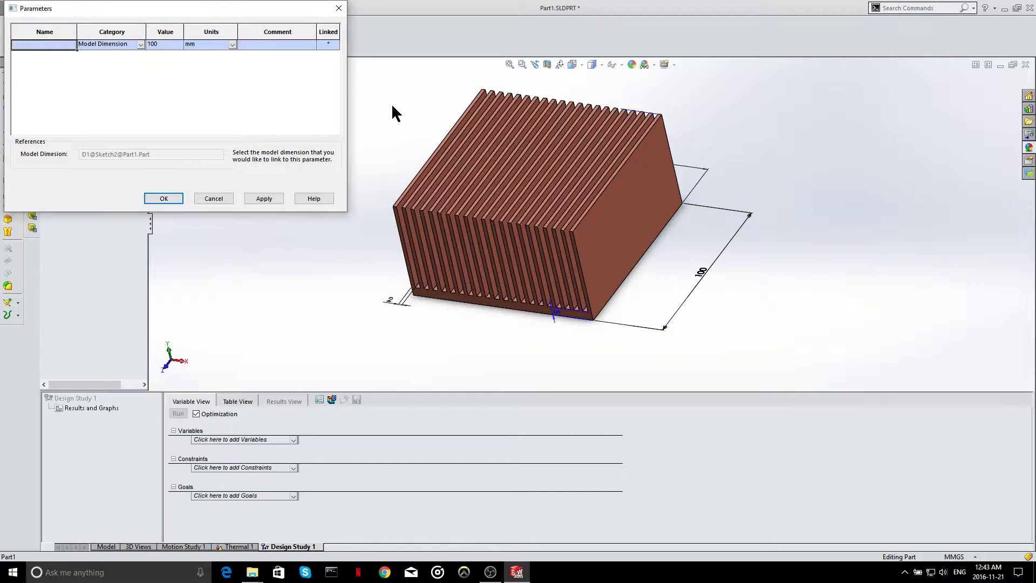
# Name the linked side-dimension parameter Side.
pyautogui.press('capslock')
pyautogui.write('S')
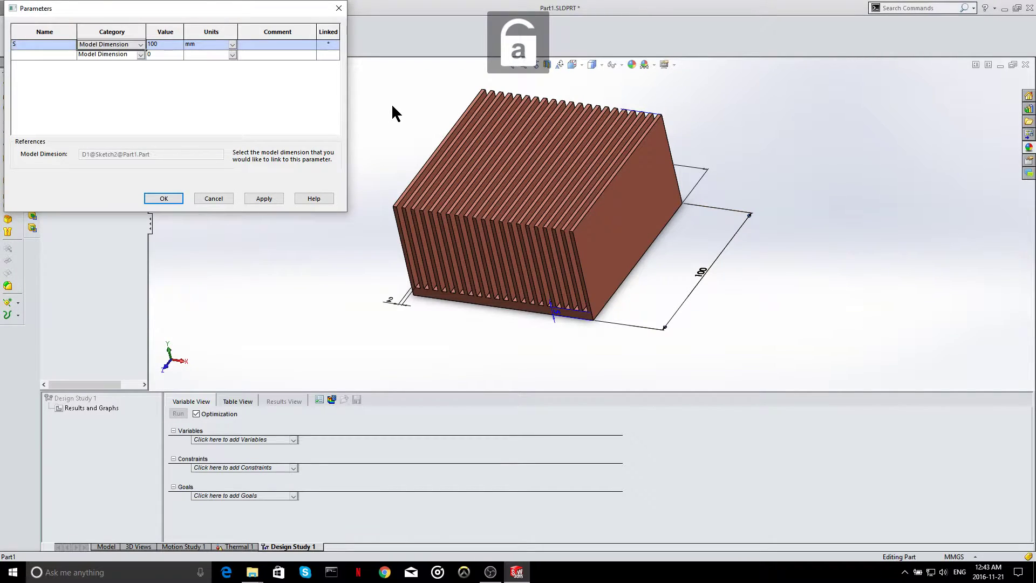
pyautogui.click(45, 45)
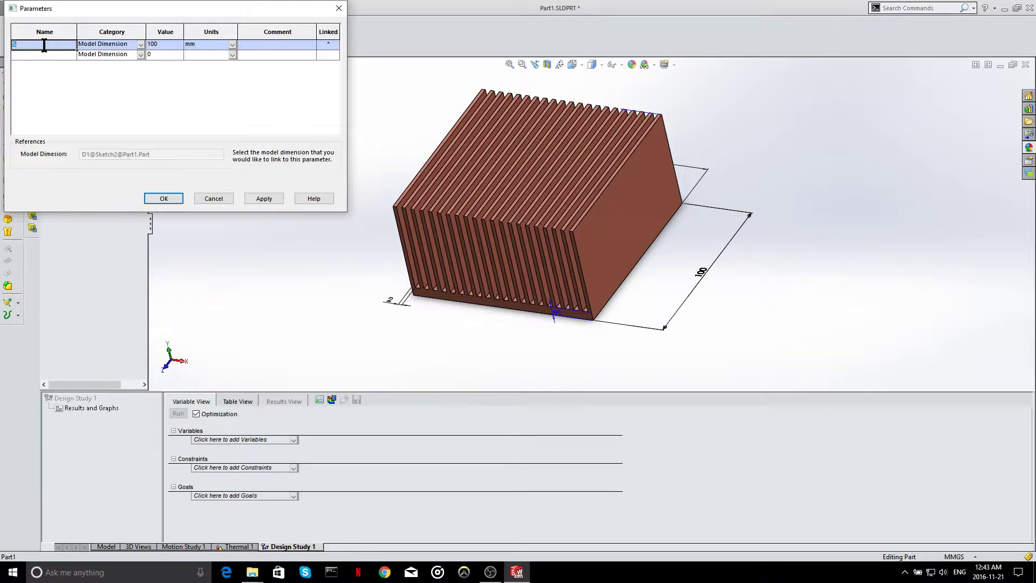
pyautogui.press('capslock')
pyautogui.write('Side')
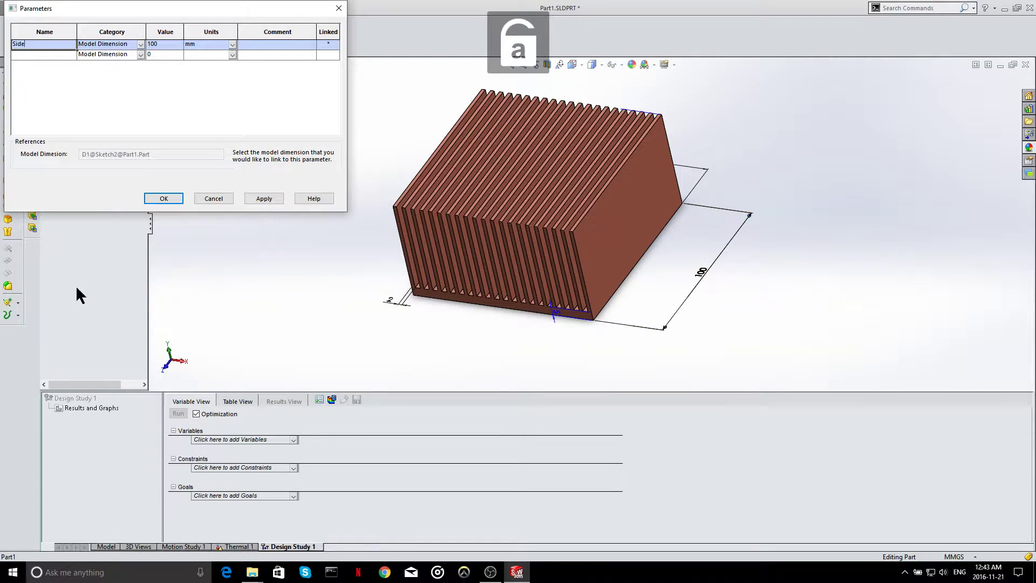
# Add a second model-dimension parameter named Height, linked to the fins' 50 mm extrusion height, and view its category options.
pyautogui.click(51, 54)
pyautogui.moveTo(759, 206); pyautogui.dragTo(566, 245, button='middle')
pyautogui.scroll(-5, 566, 245)
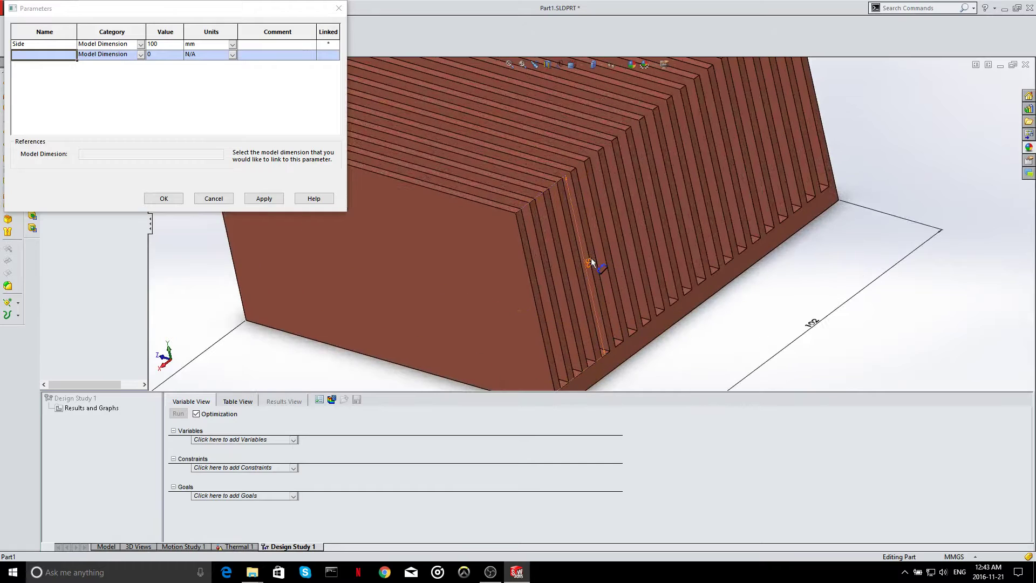
pyautogui.click(591, 261)
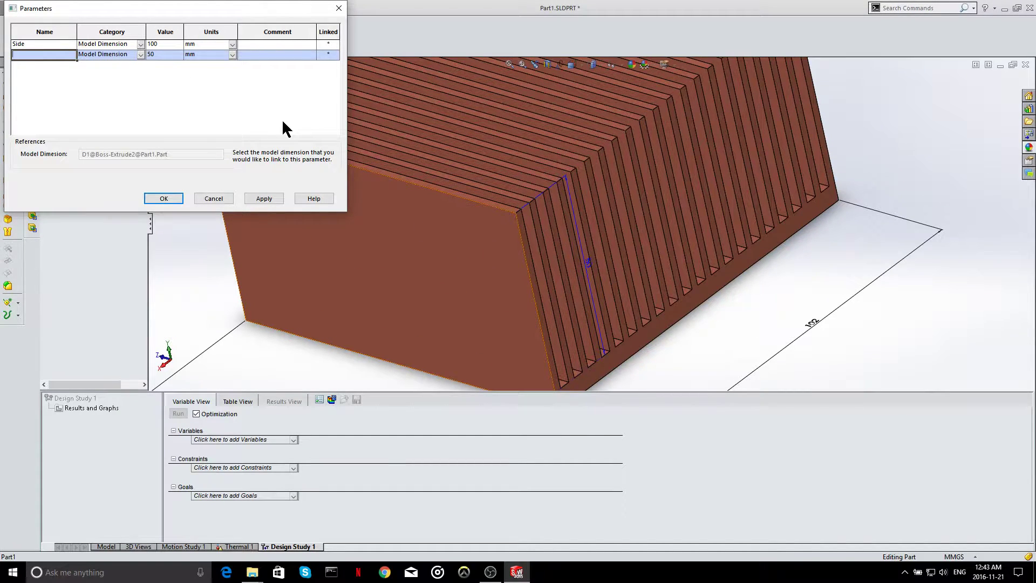
pyautogui.press('capslock')
pyautogui.write('Height')
pyautogui.scroll(3, 585, 169)
pyautogui.scroll(3, 579, 205)
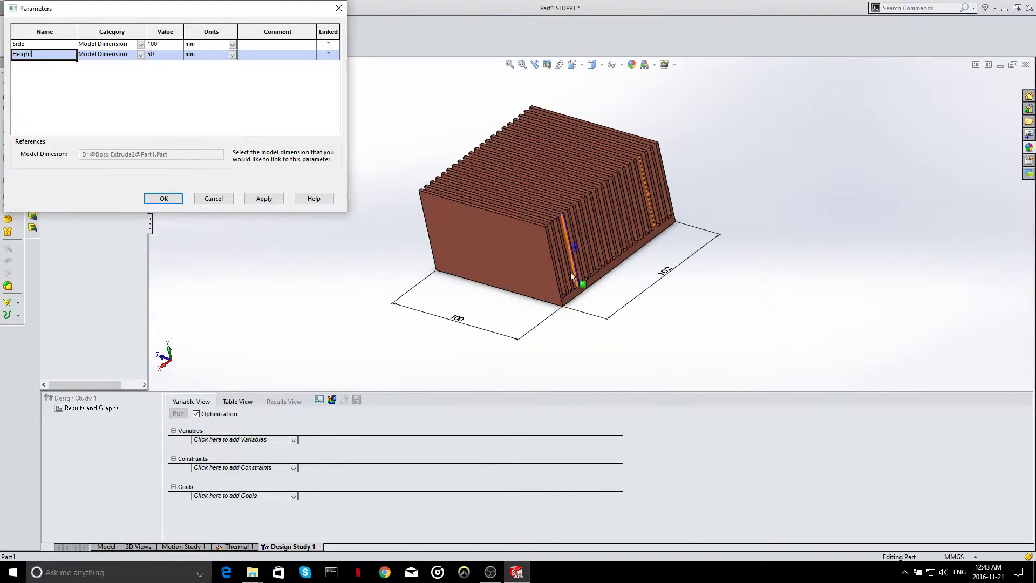
pyautogui.click(575, 247)
pyautogui.click(141, 55)
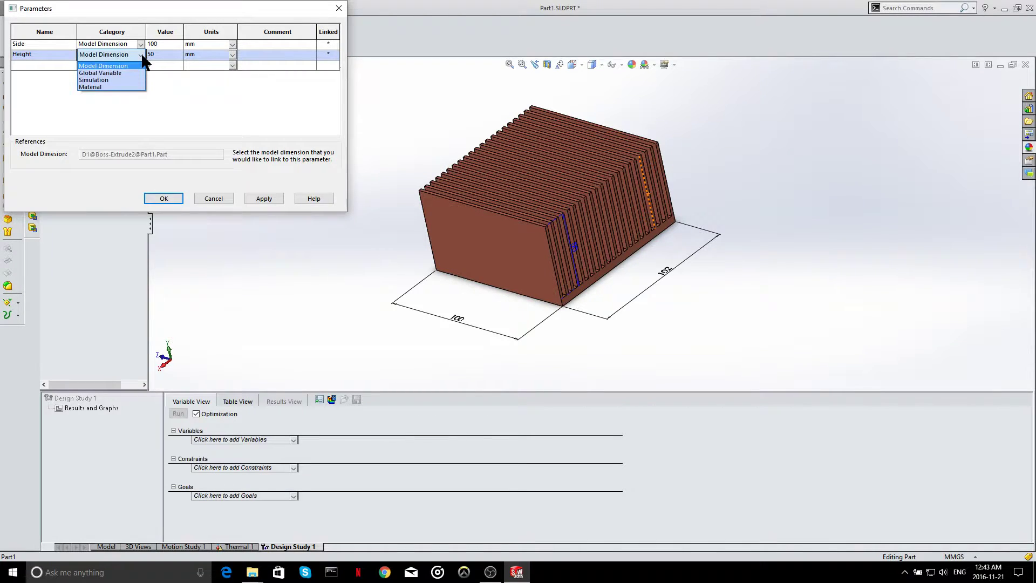
# Keep Height as a model dimension and examine the base extrusion and its sketch for dimensions available to link.
pyautogui.click(142, 54)
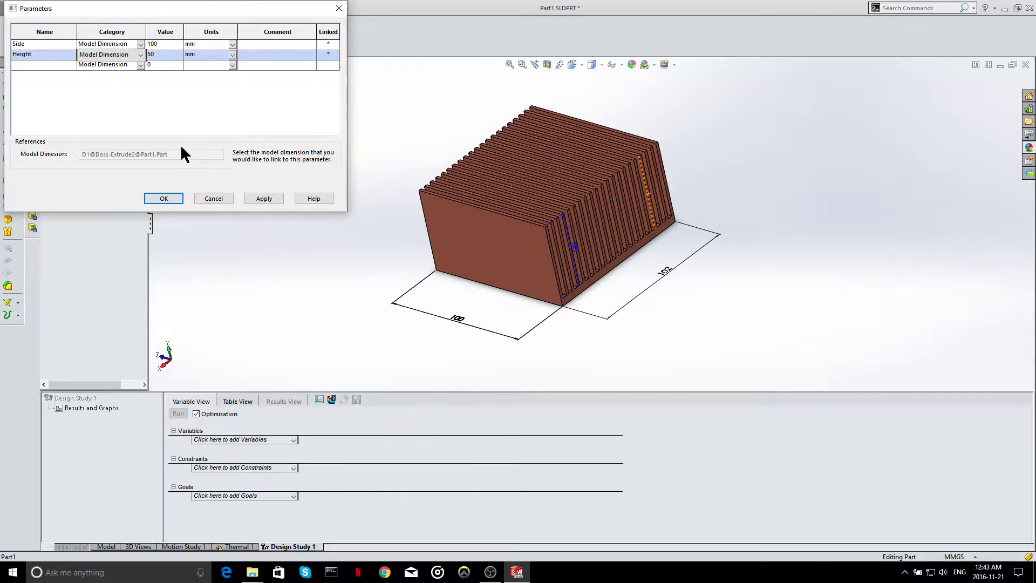
pyautogui.moveTo(211, 8); pyautogui.dragTo(444, 328)
pyautogui.click(55, 190)
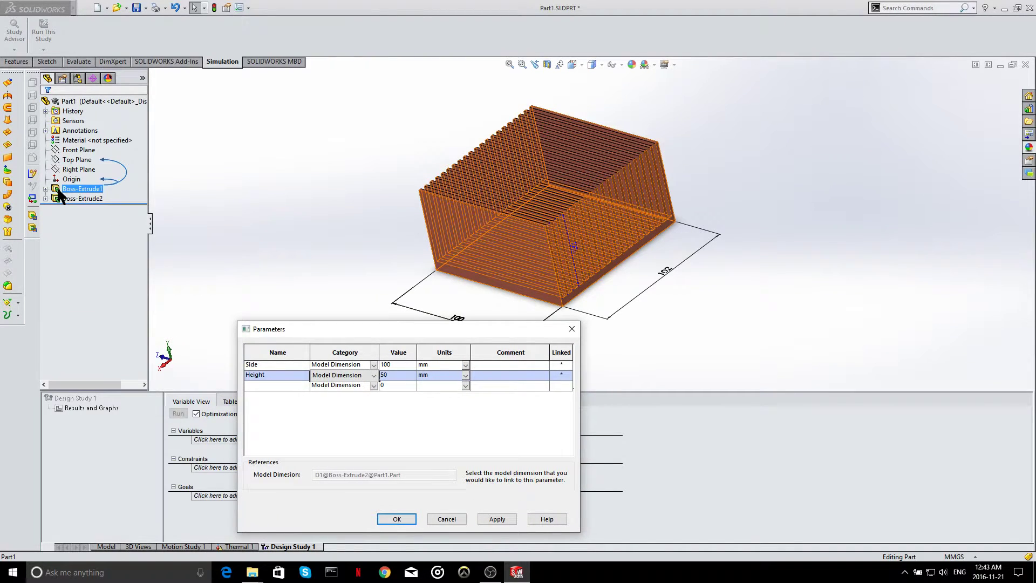
pyautogui.moveTo(636, 273); pyautogui.dragTo(646, 247, button='middle')
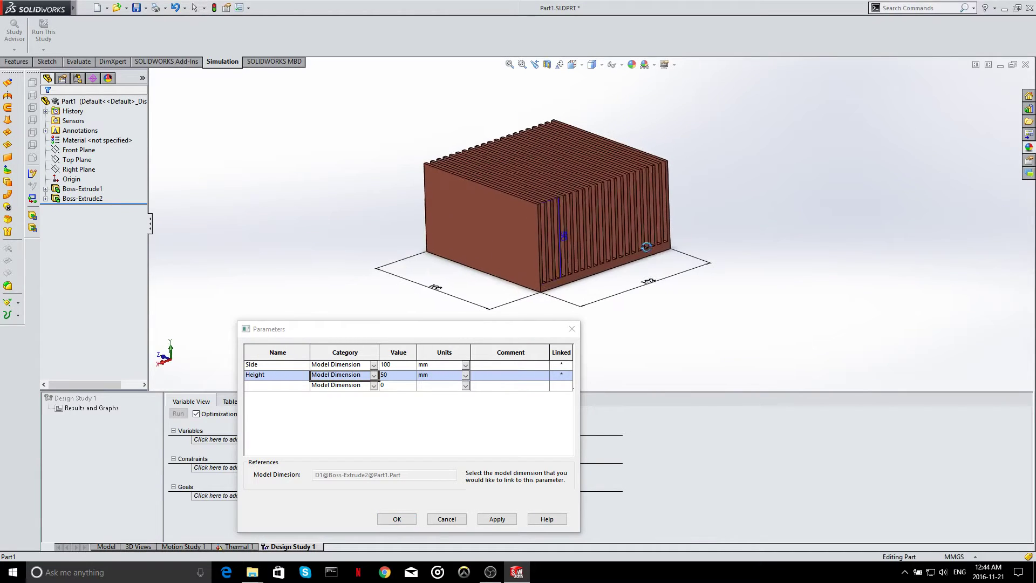
pyautogui.click(58, 190)
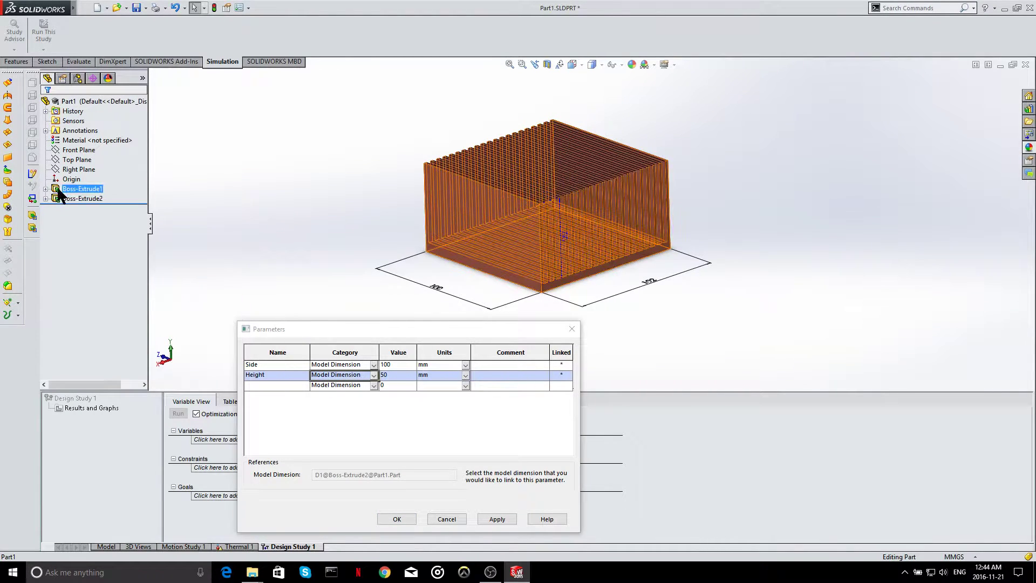
pyautogui.click(196, 178)
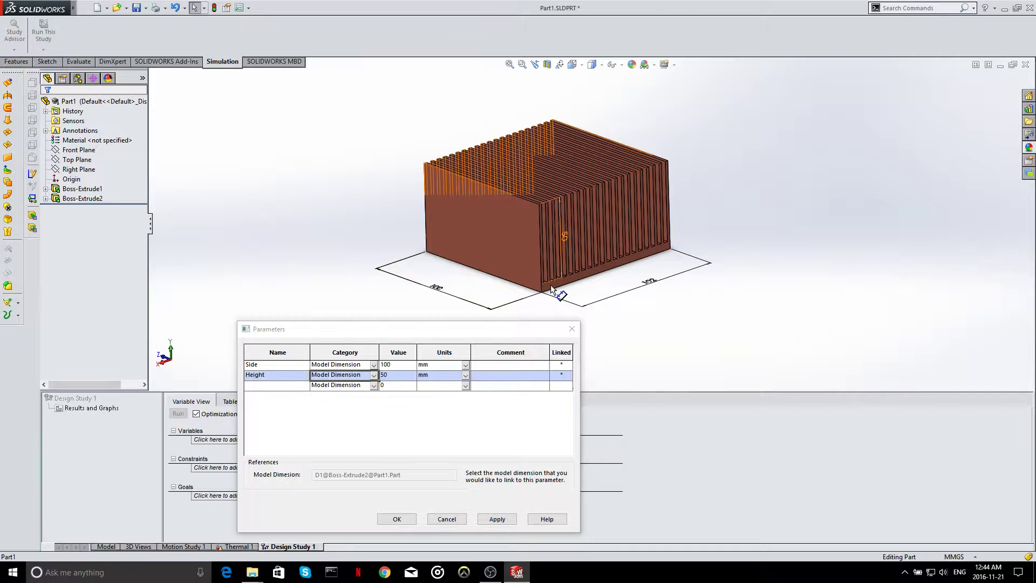
pyautogui.click(46, 189)
pyautogui.click(75, 199)
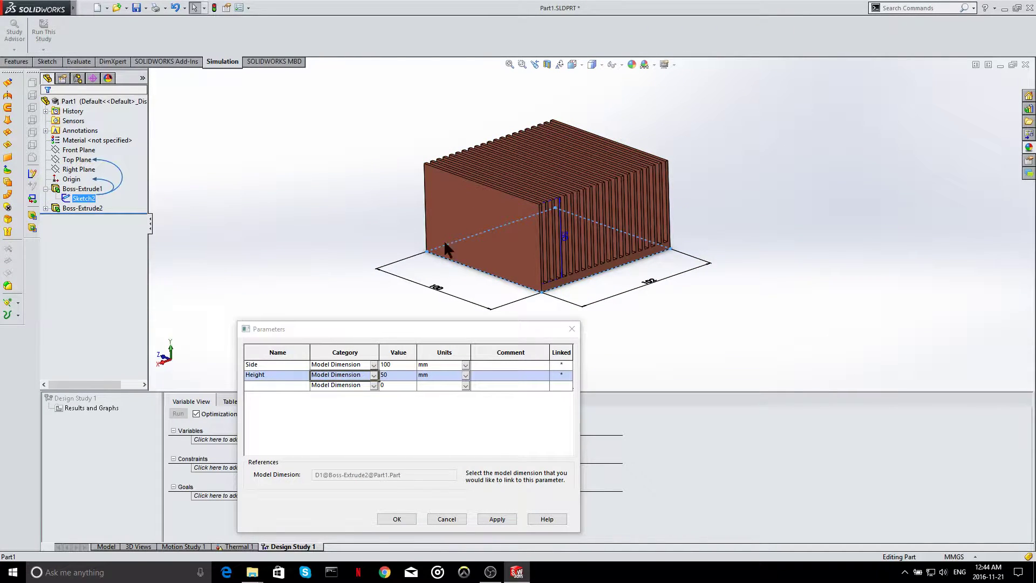
pyautogui.click(58, 190)
pyautogui.click(57, 191)
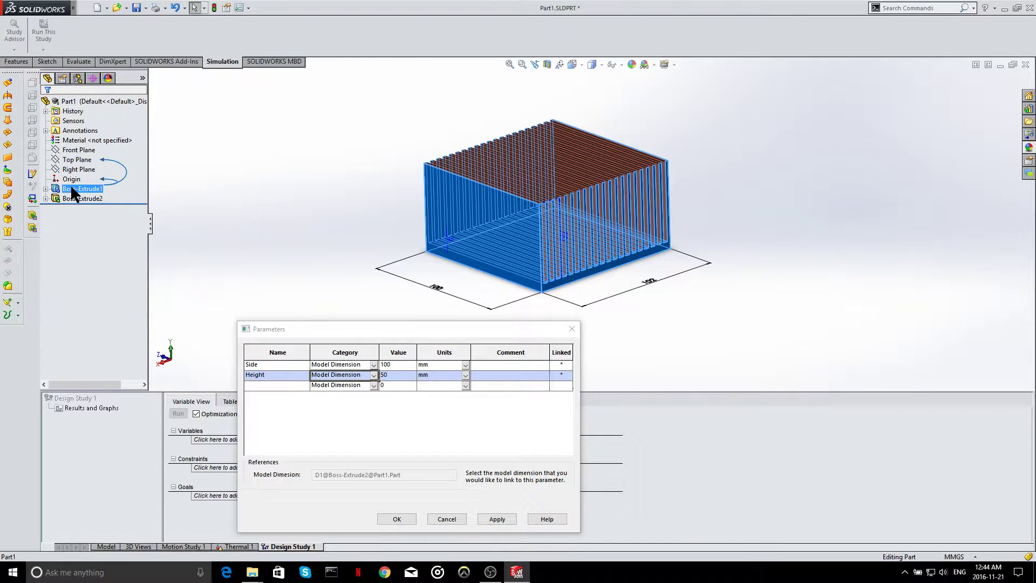
pyautogui.click(581, 279)
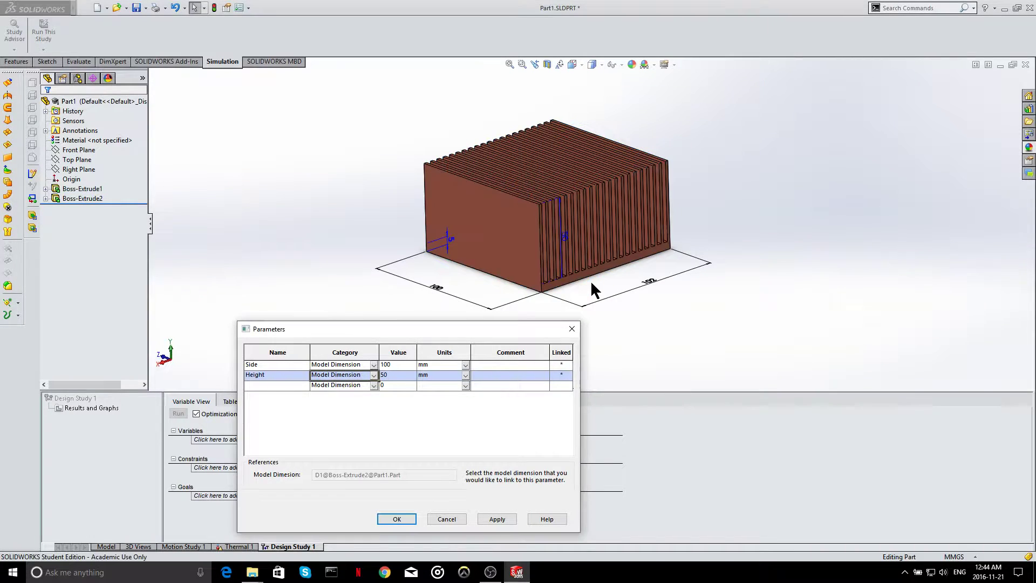
pyautogui.scroll(-3, 570, 249)
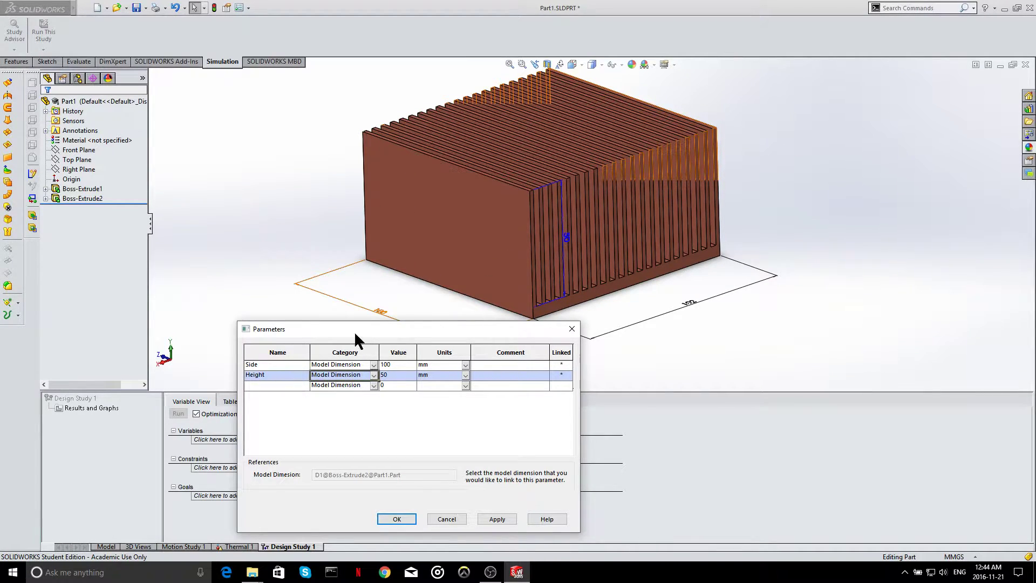
# Accept the two linked parameters and add Height and Side as design study variables.
pyautogui.moveTo(416, 328); pyautogui.dragTo(219, 68)
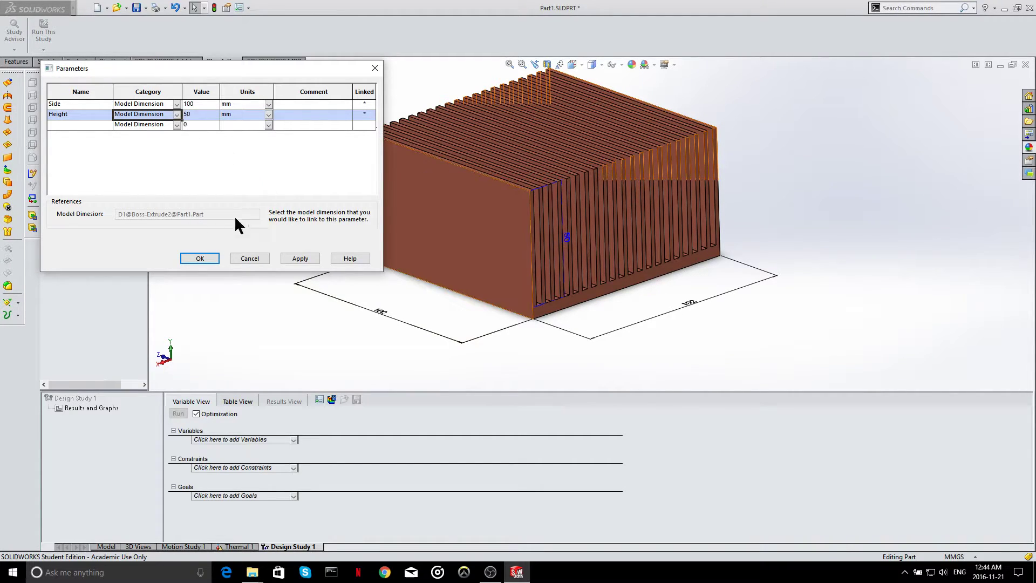
pyautogui.click(199, 257)
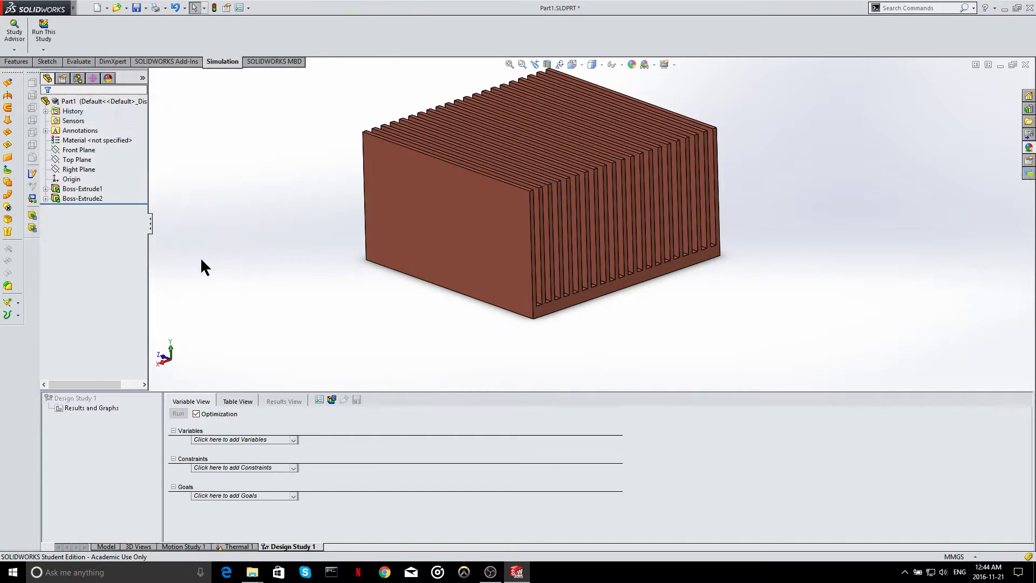
pyautogui.click(268, 438)
pyautogui.click(240, 463)
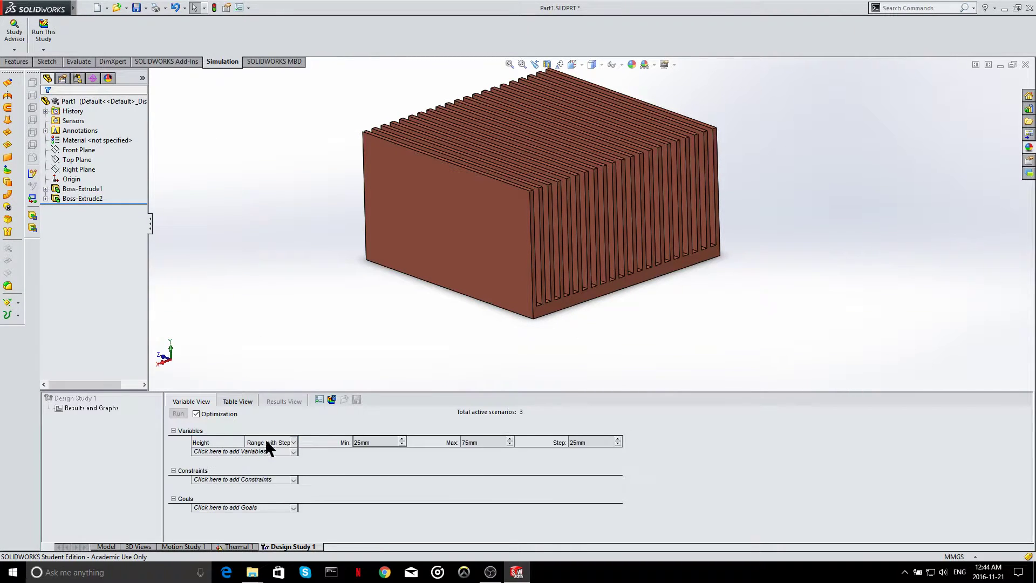
pyautogui.click(249, 451)
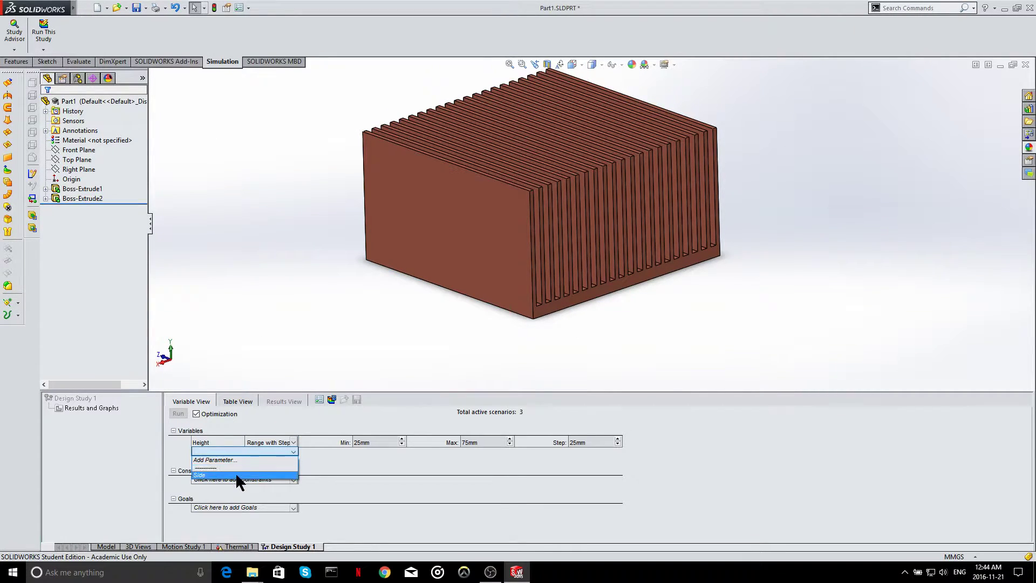
pyautogui.click(235, 473)
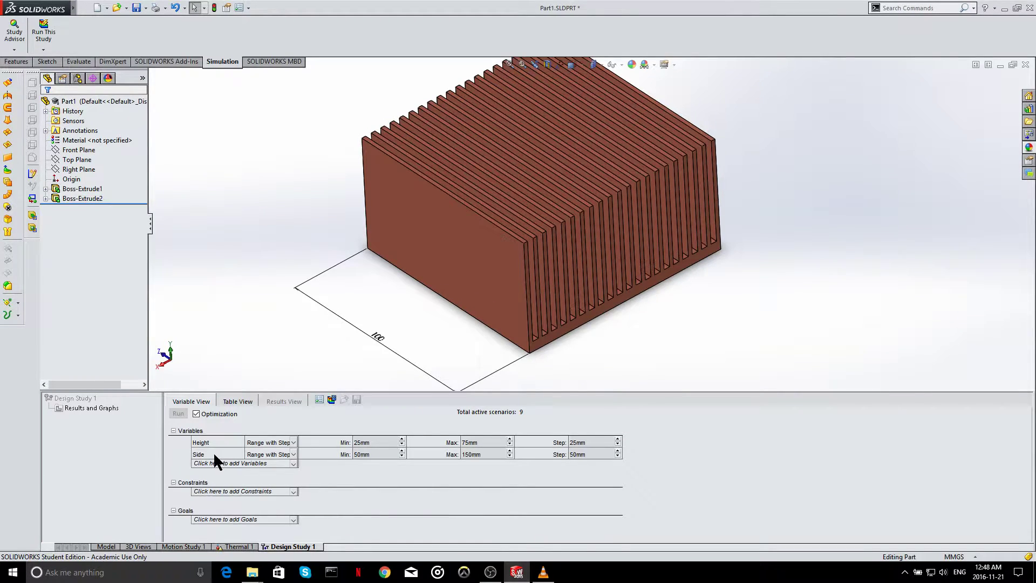
pyautogui.click(208, 452)
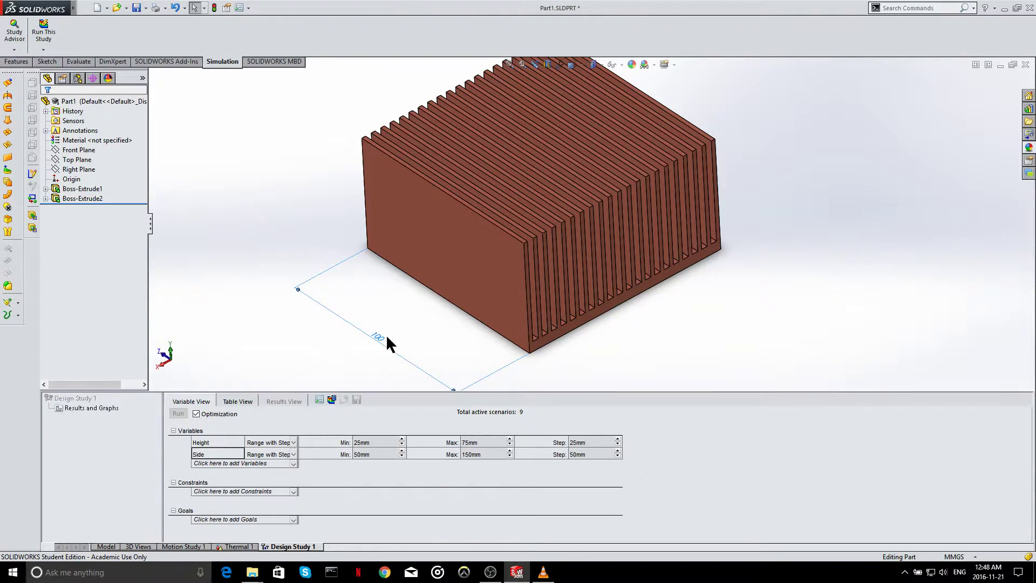
pyautogui.click(293, 350)
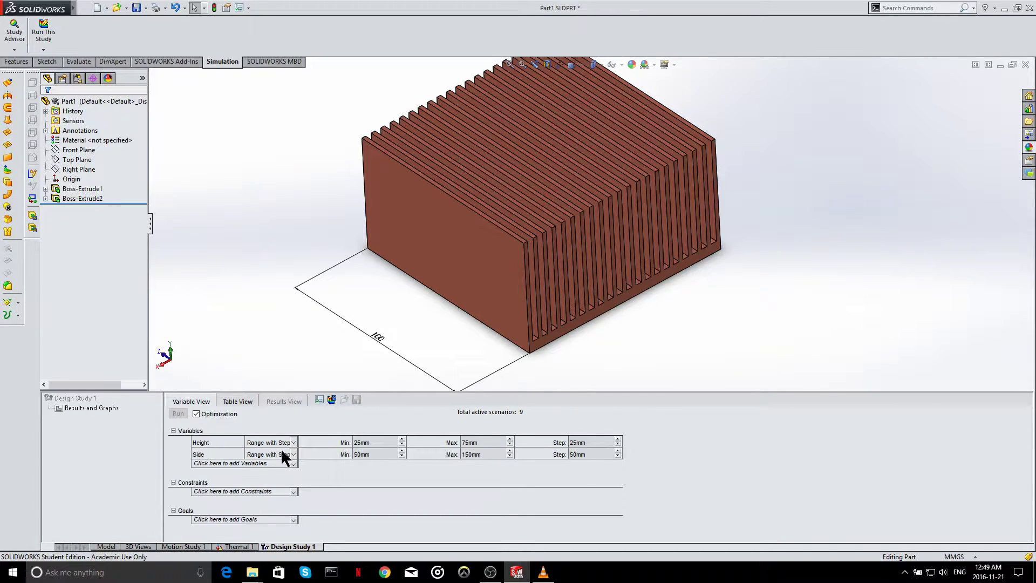
# Change the Height variable to a continuous Range with a maximum of 100 mm.
pyautogui.click(292, 442)
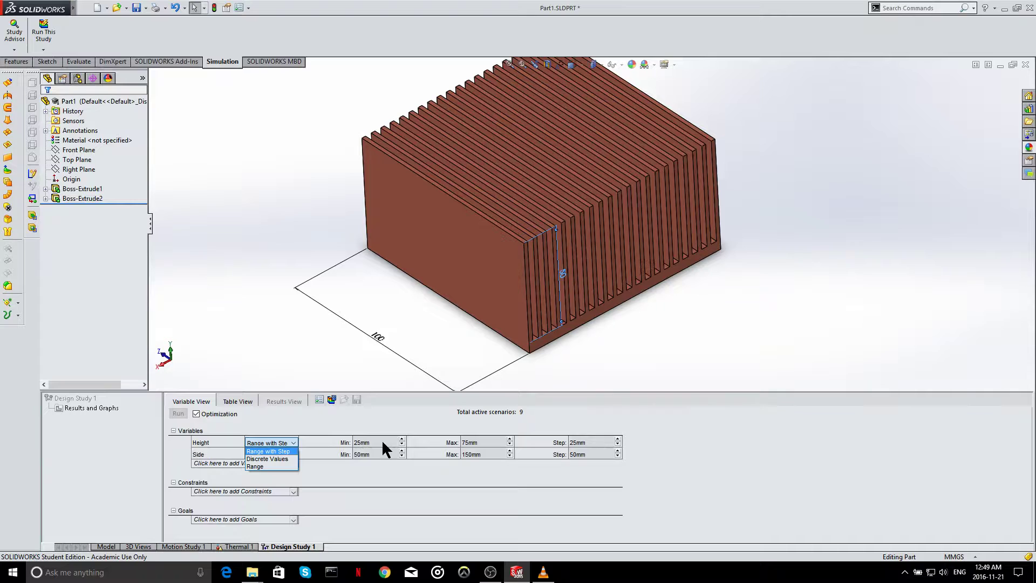
pyautogui.click(270, 442)
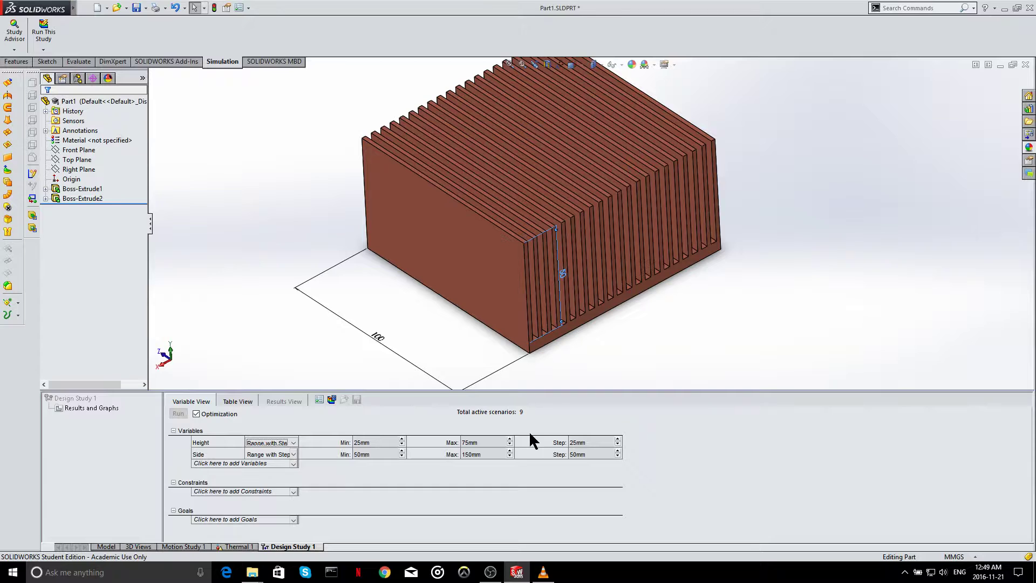
pyautogui.click(294, 443)
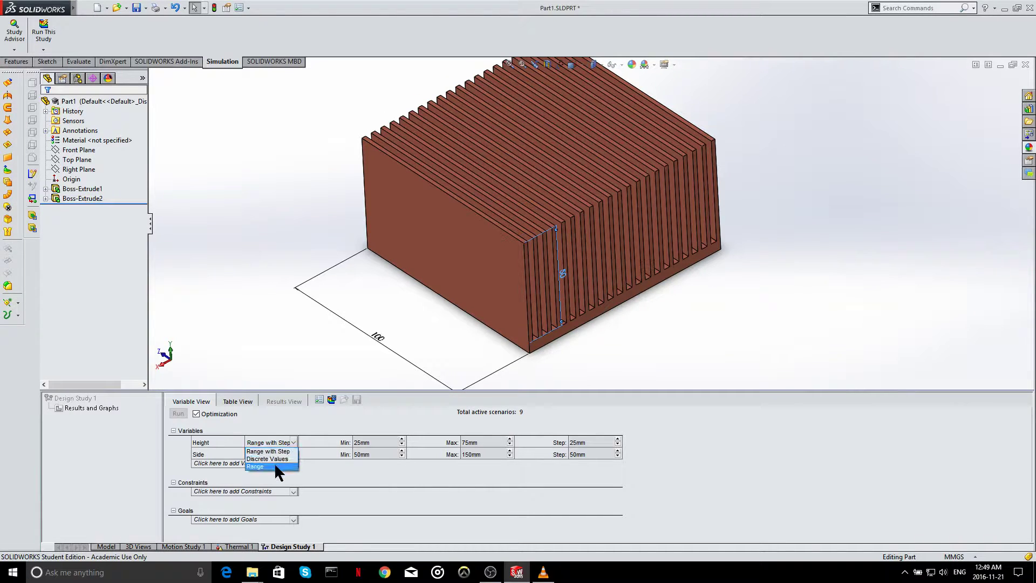
pyautogui.click(280, 466)
pyautogui.click(488, 441)
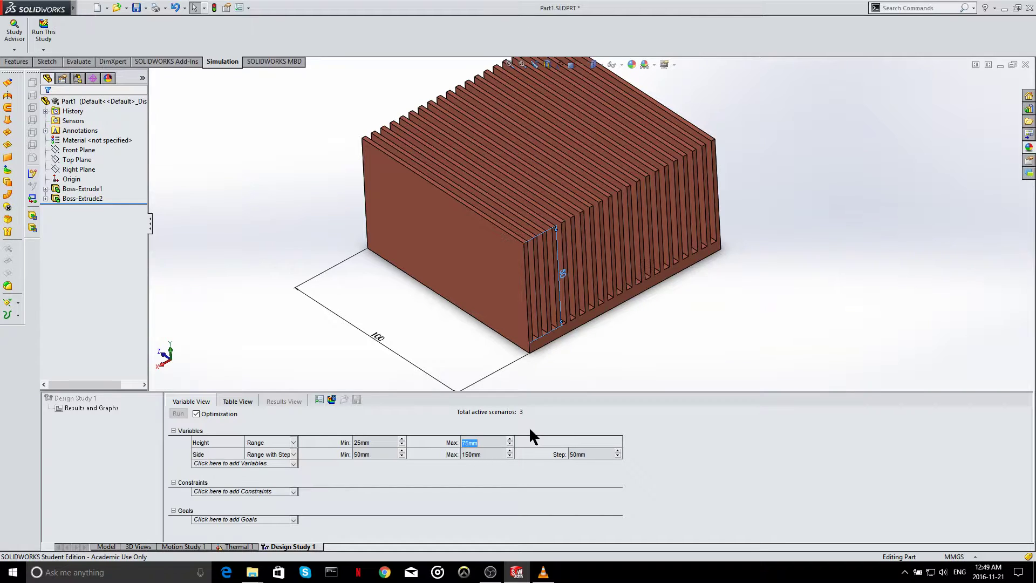
pyautogui.write('1000')
# Change the Side variable to a continuous Range with a maximum of 200 mm.
pyautogui.click(294, 454)
pyautogui.click(293, 455)
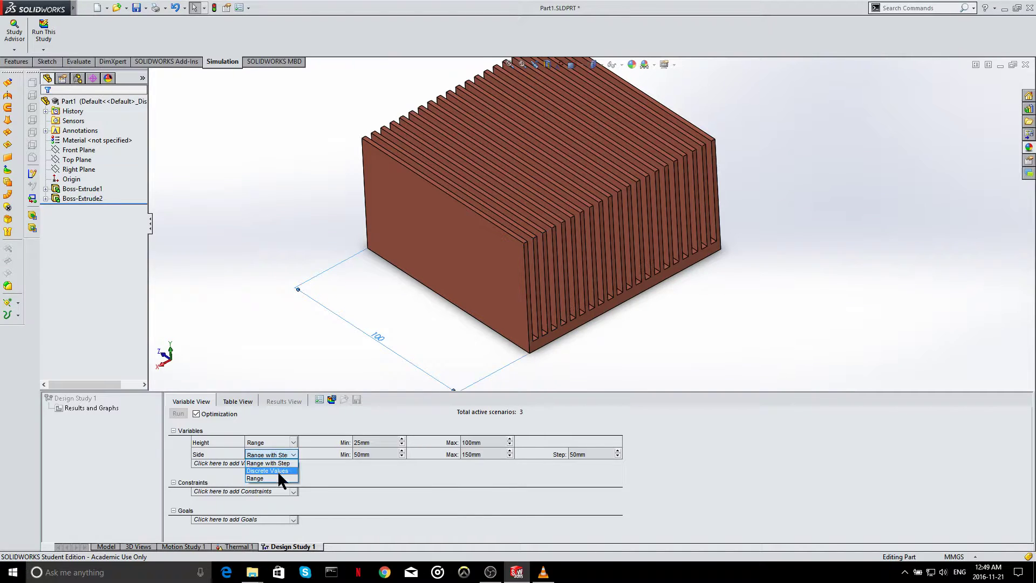
pyautogui.click(275, 471)
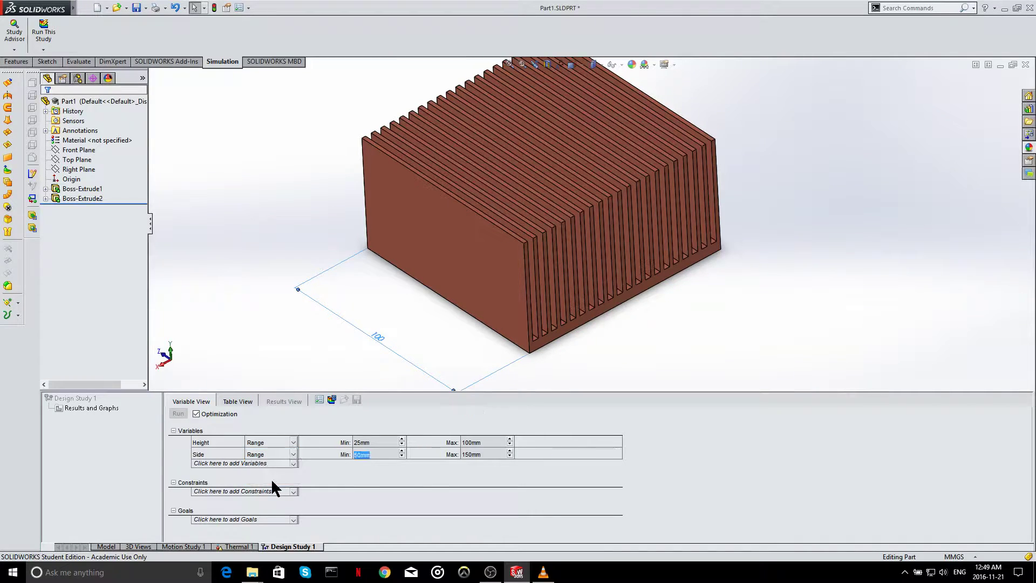
pyautogui.click(489, 454)
pyautogui.press('BackSpace')
pyautogui.press('BackSpace')
pyautogui.write('20')
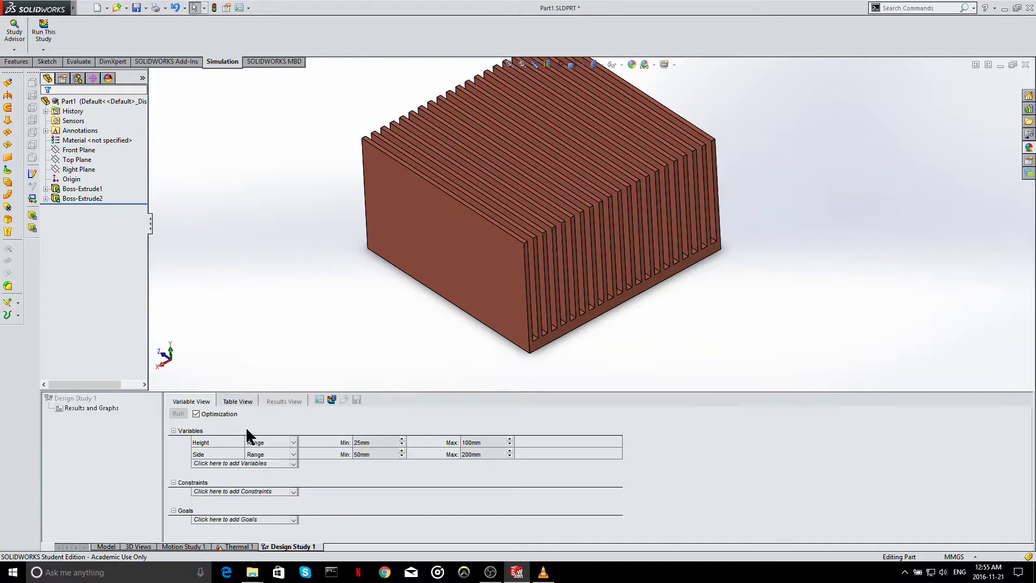
# Add a third parameter to the design study and name it Aluminum1.
pyautogui.click(239, 462)
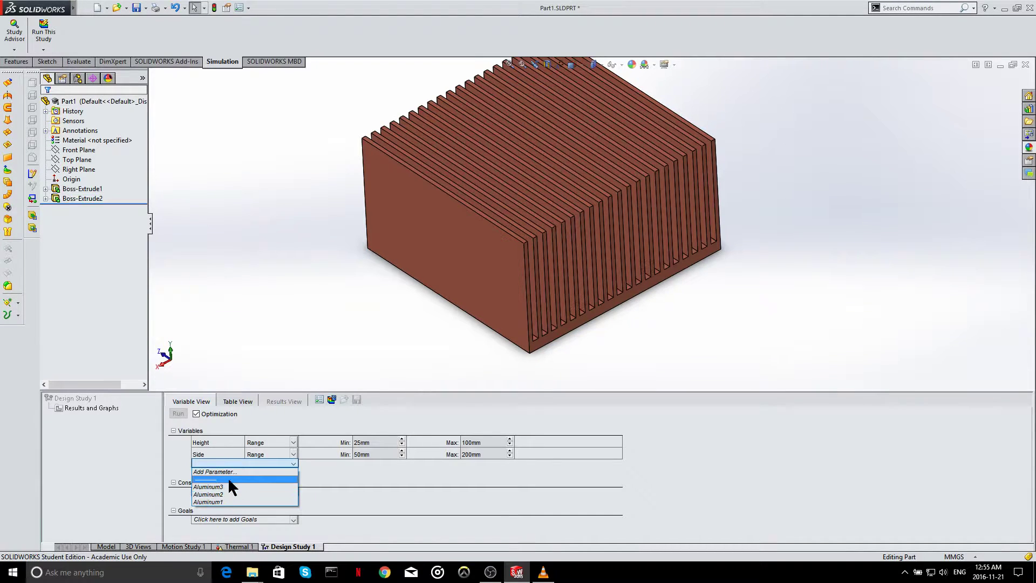
pyautogui.click(226, 471)
pyautogui.click(49, 65)
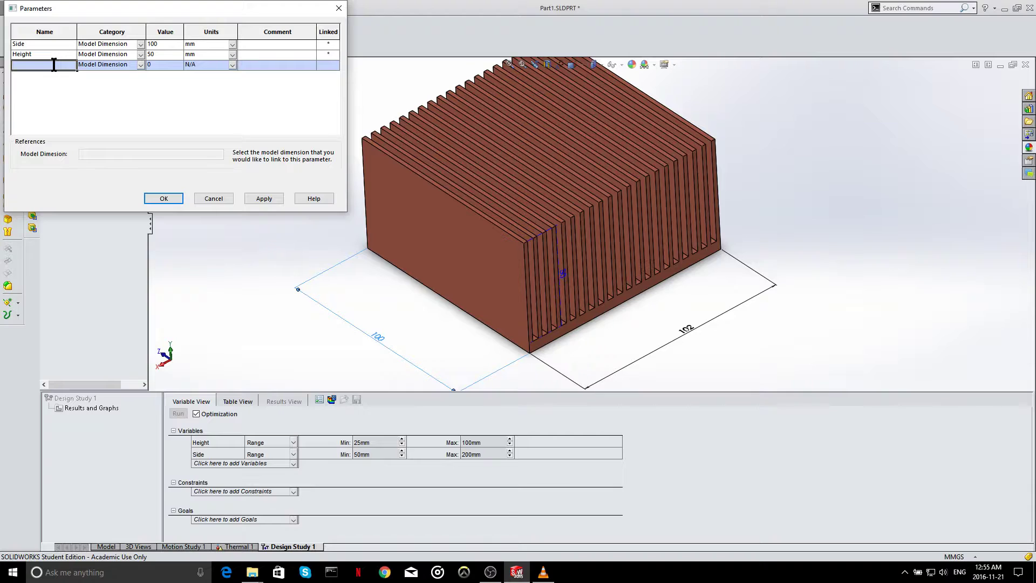
pyautogui.press('capslock')
pyautogui.write('A')
pyautogui.press('capslock')
pyautogui.write('lu')
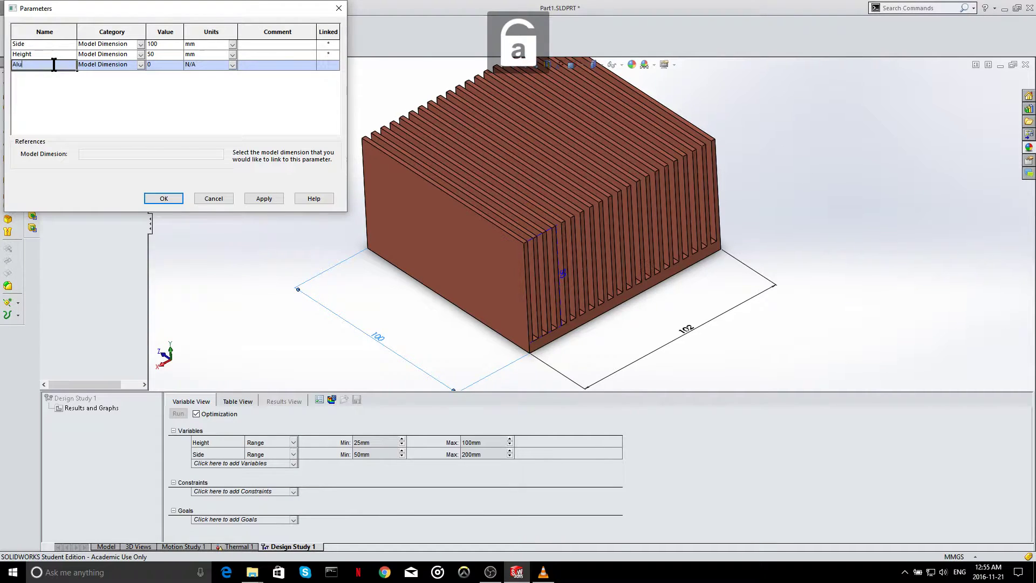
pyautogui.write('minum1')
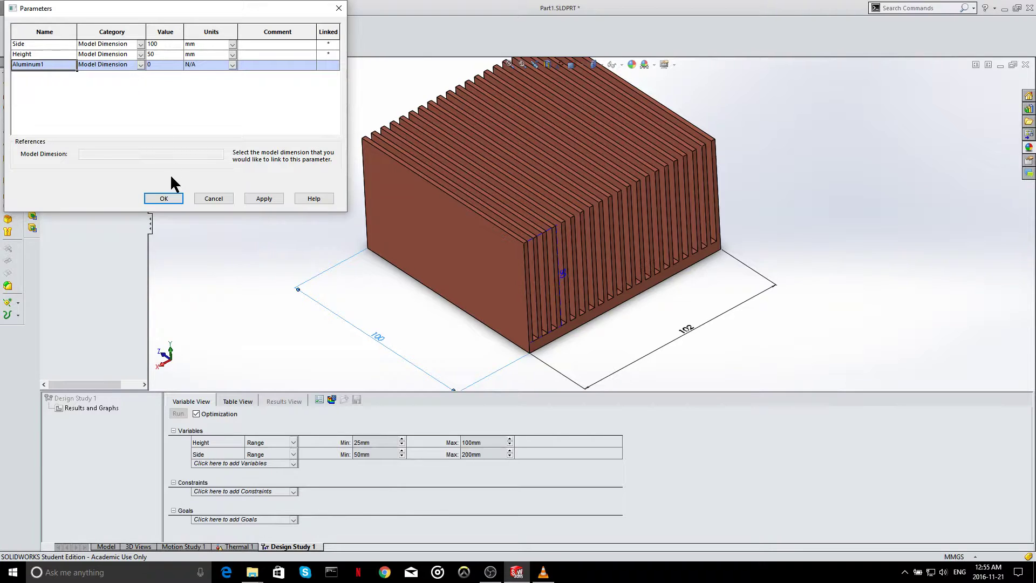
# Set Aluminum1's category to Material for the heat sink body and accept the parameters.
pyautogui.click(159, 198)
pyautogui.click(581, 308)
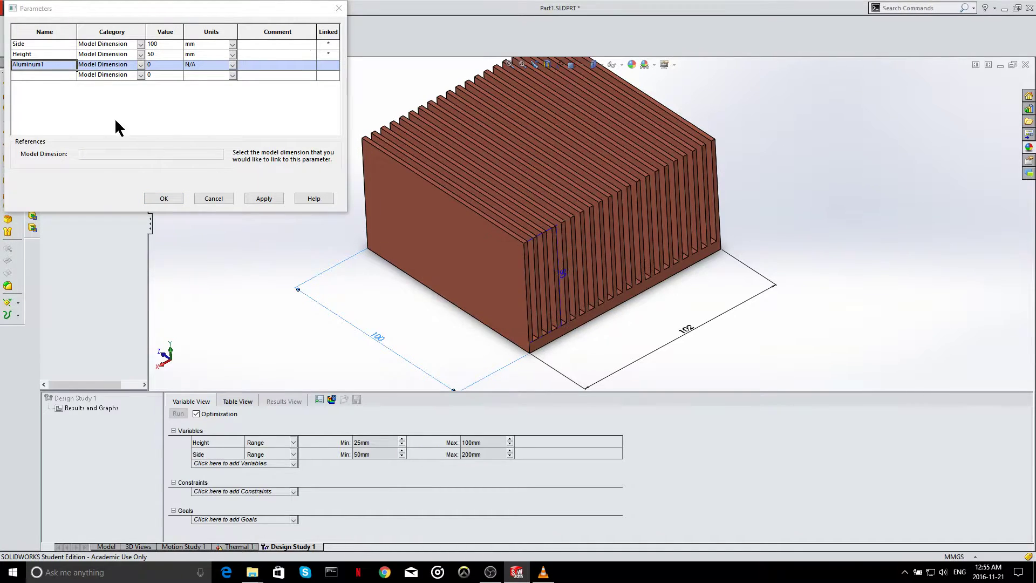
pyautogui.click(581, 310)
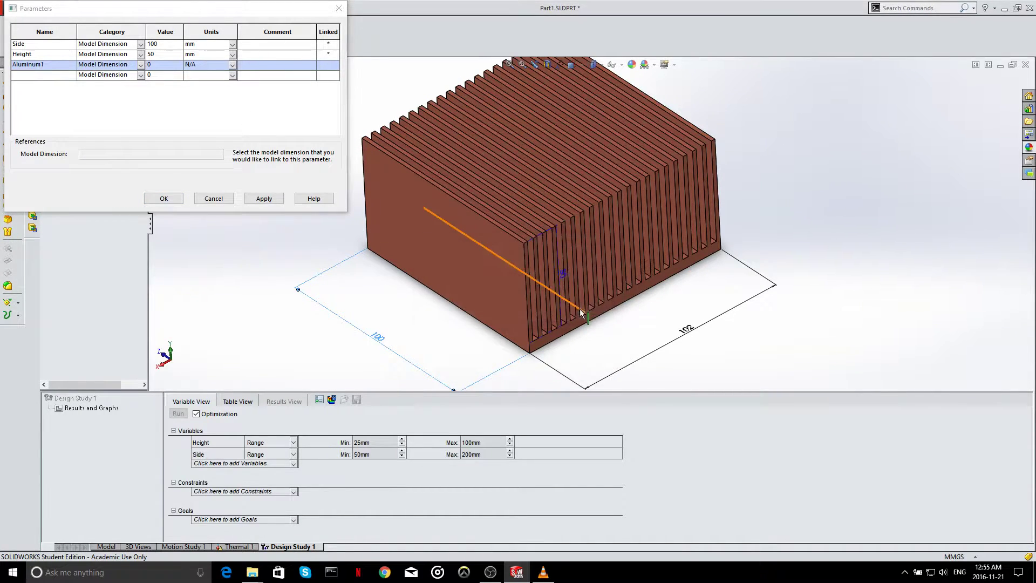
pyautogui.click(140, 65)
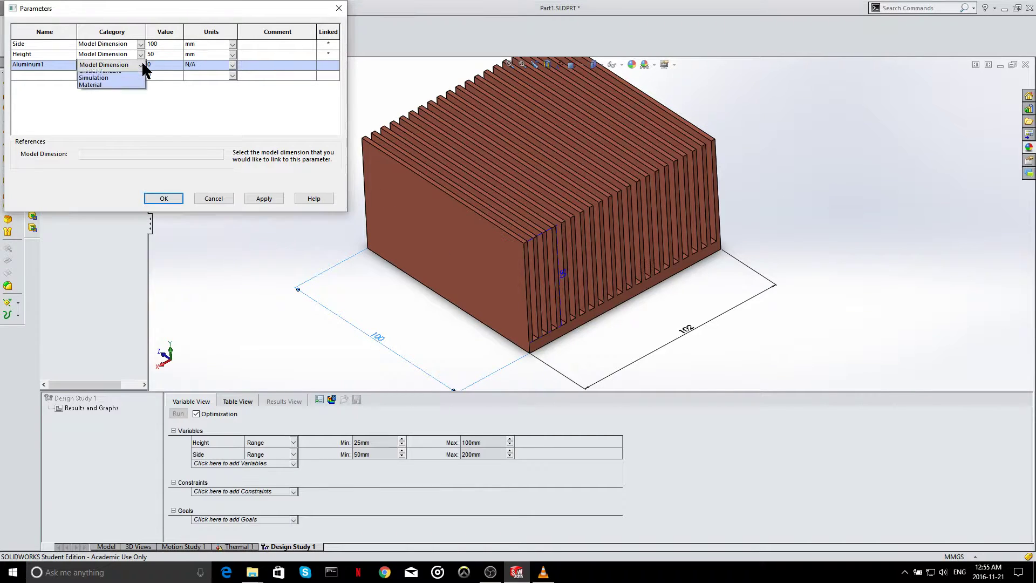
pyautogui.click(108, 98)
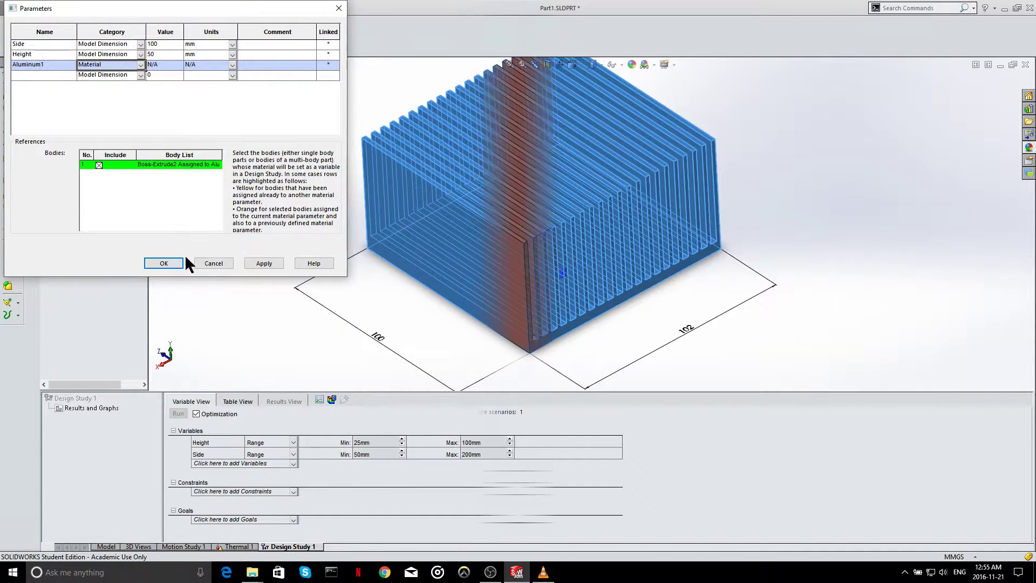
pyautogui.click(158, 262)
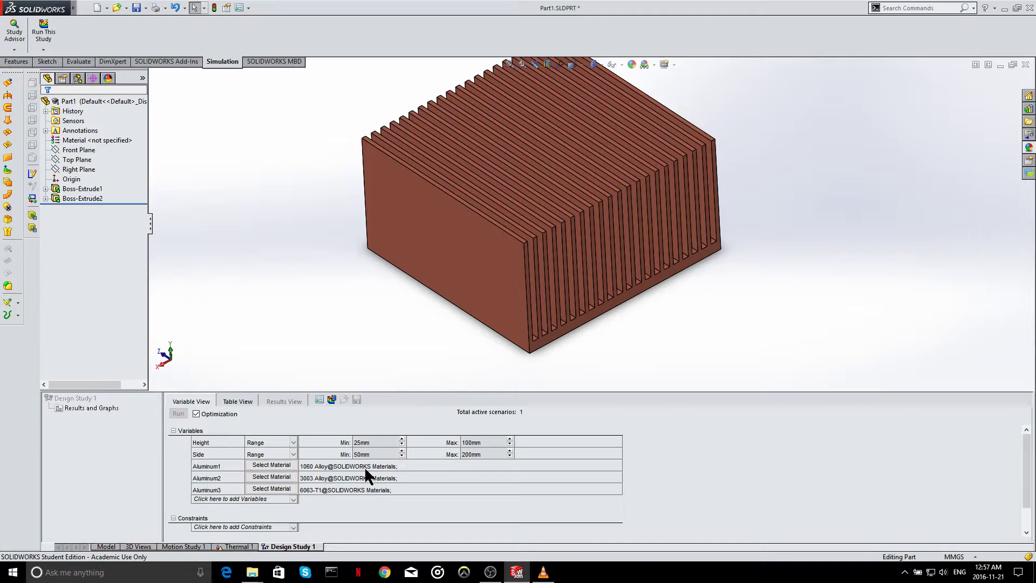
pyautogui.scroll(2, 609, 325)
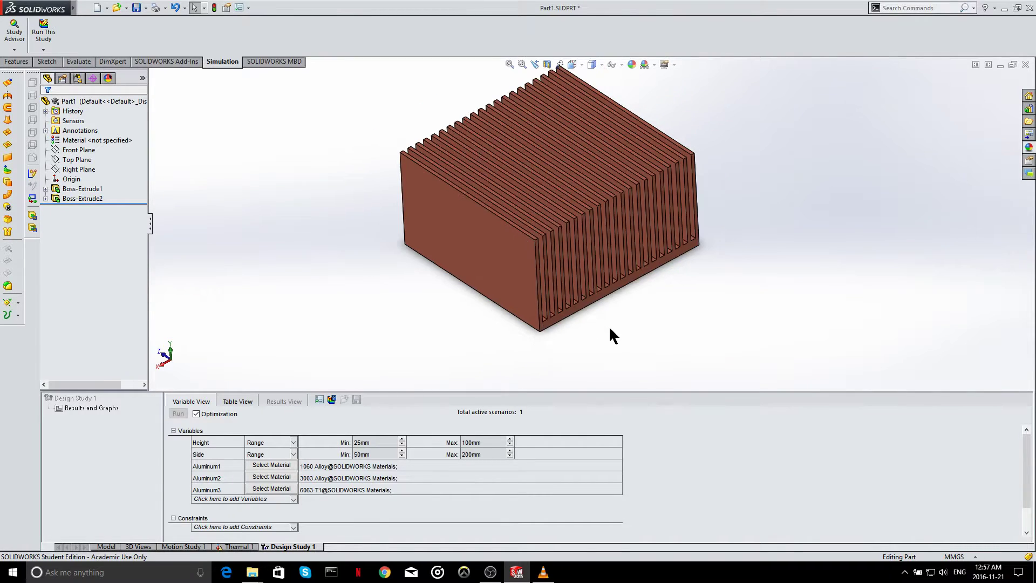
pyautogui.scroll(-1, 626, 291)
pyautogui.moveTo(669, 256); pyautogui.dragTo(596, 174, button='middle')
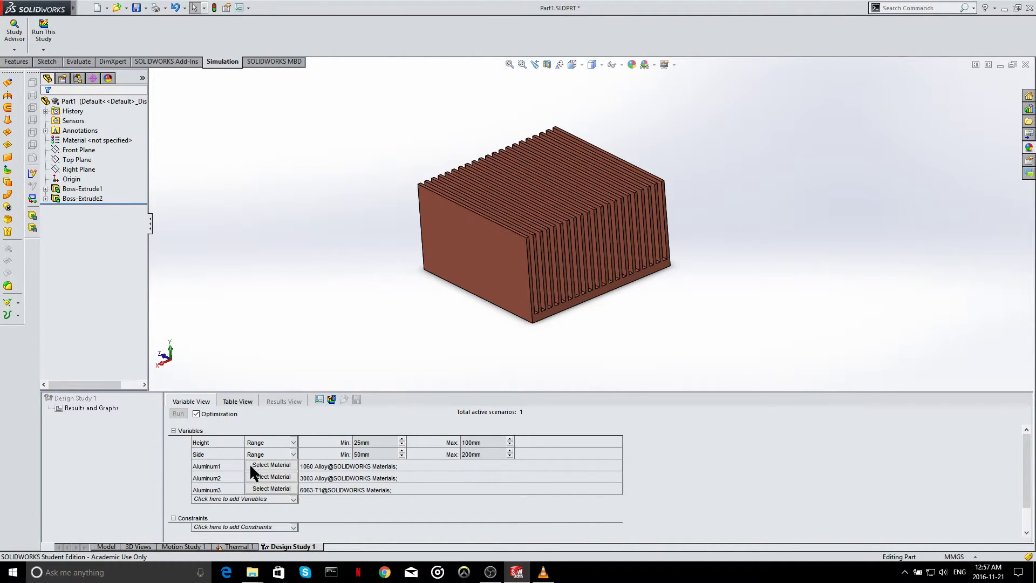
pyautogui.scroll(-1, 360, 475)
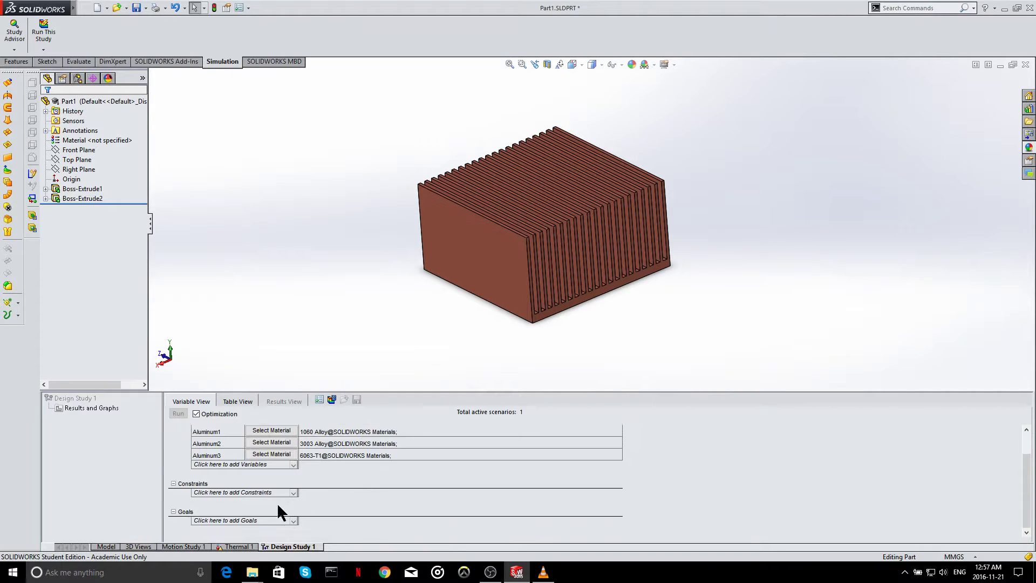
# Add a new sensor as a constraint, with sensor type Simulation Data and data quantity Thermal.
pyautogui.click(272, 491)
pyautogui.click(243, 501)
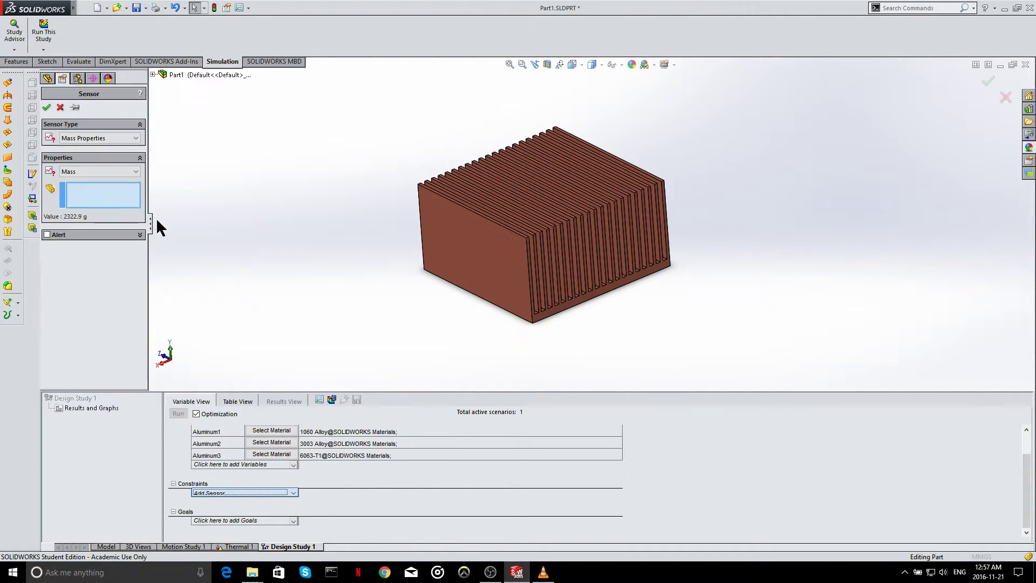
pyautogui.click(96, 138)
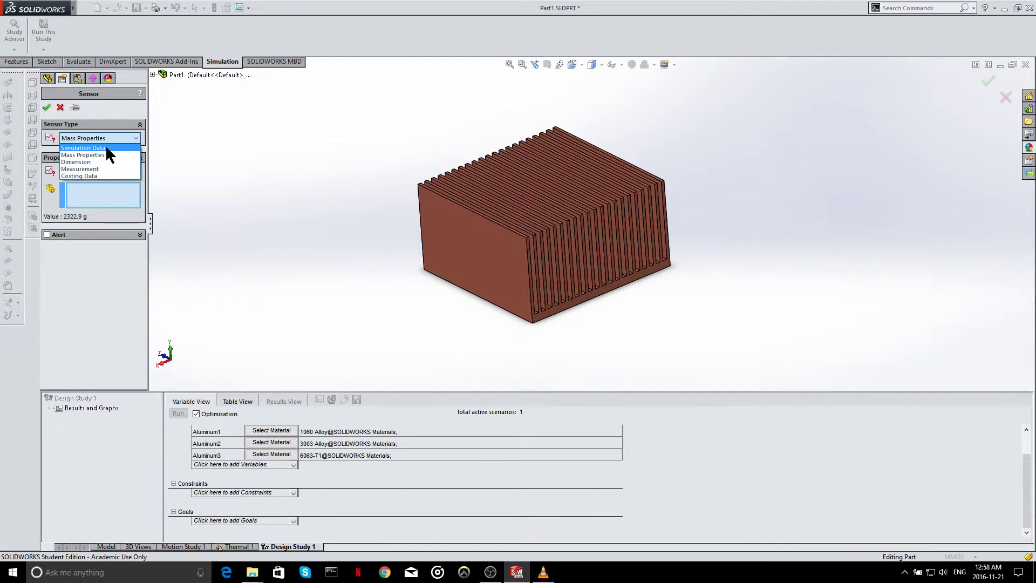
pyautogui.click(105, 145)
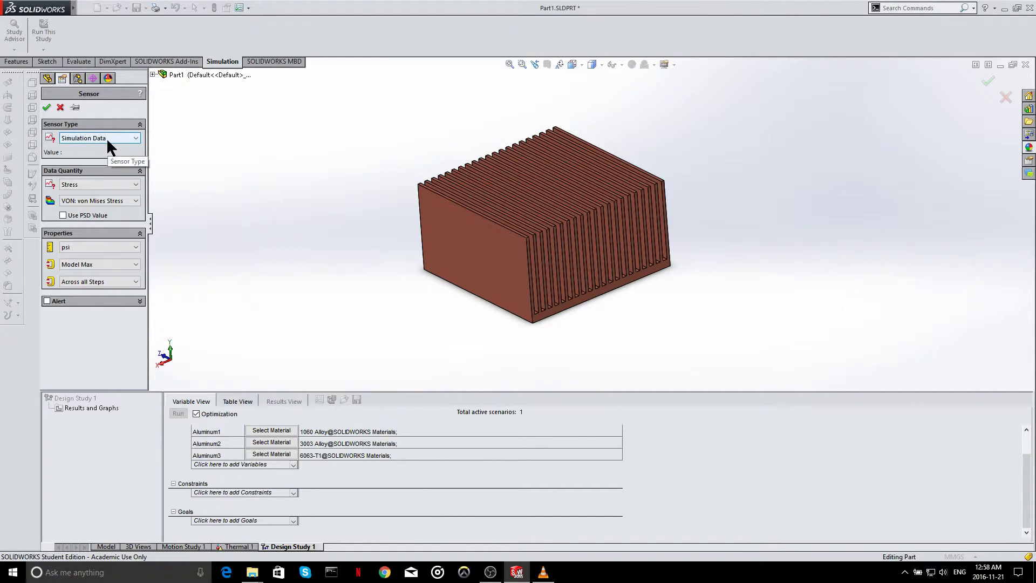
pyautogui.click(108, 184)
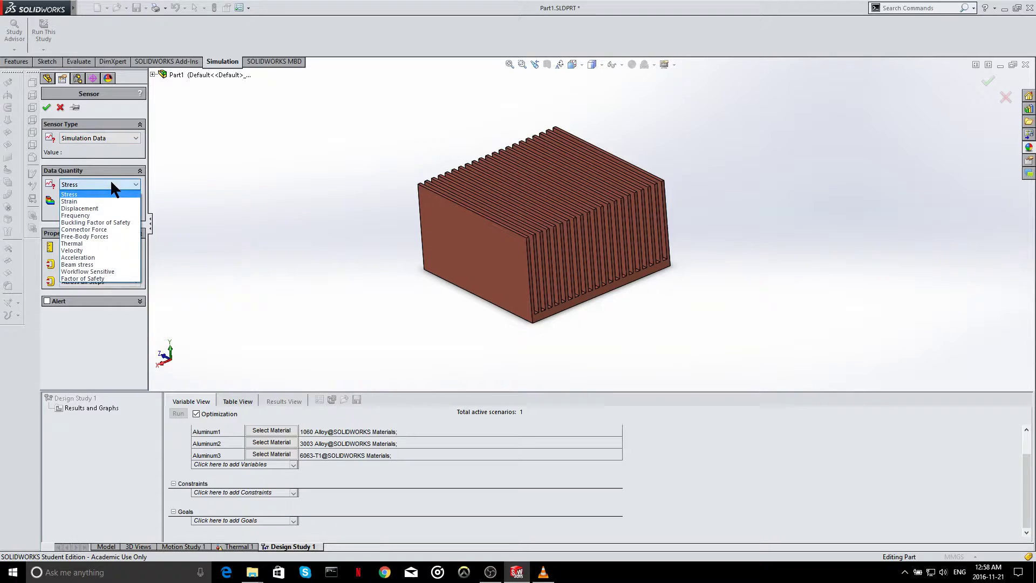
pyautogui.click(100, 243)
# Set the temperature sensor to Celsius and Max over Selected Entities on the heat sink's bottom face, and accept it.
pyautogui.click(99, 235)
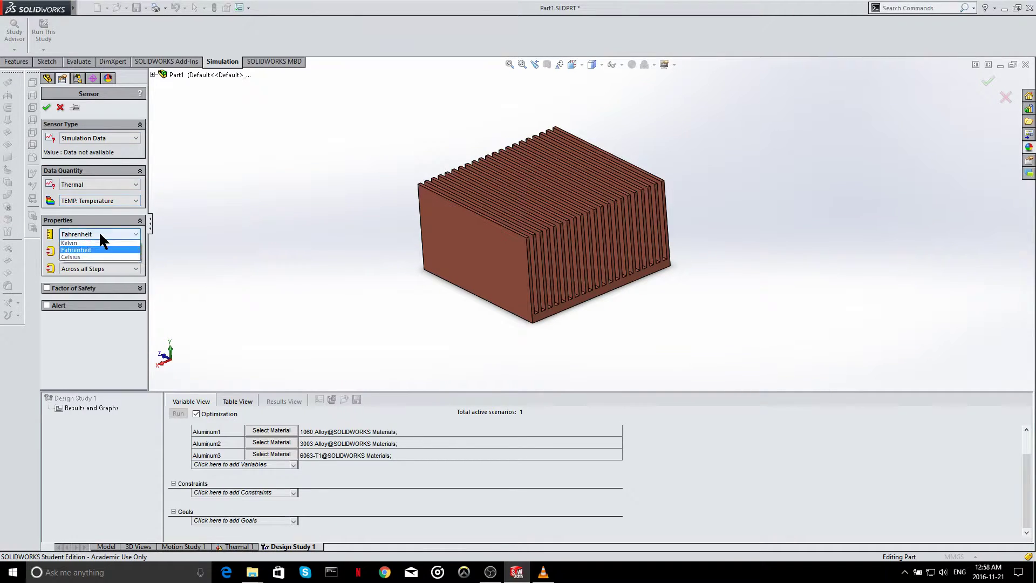
pyautogui.click(101, 257)
pyautogui.click(98, 249)
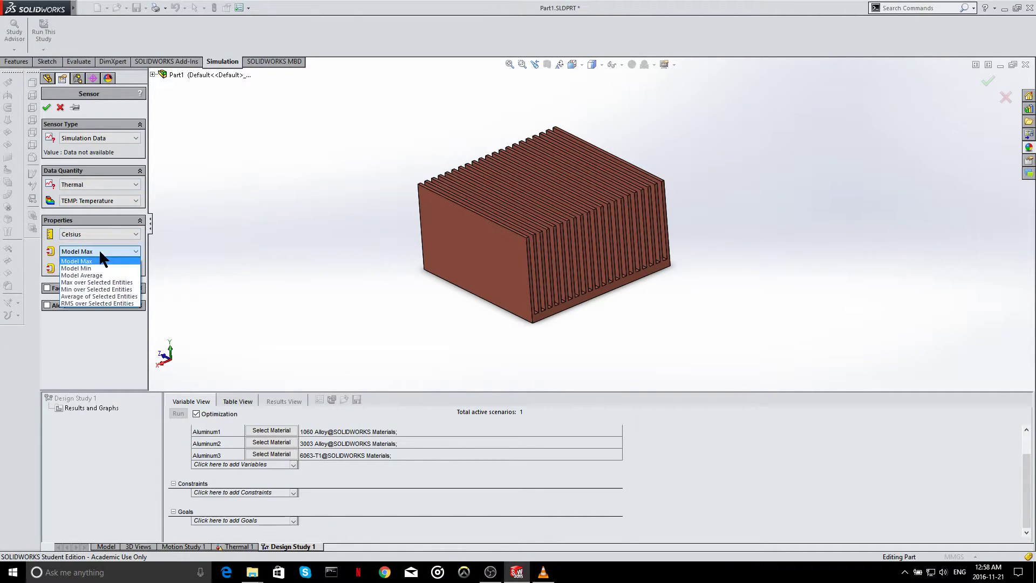
pyautogui.click(113, 281)
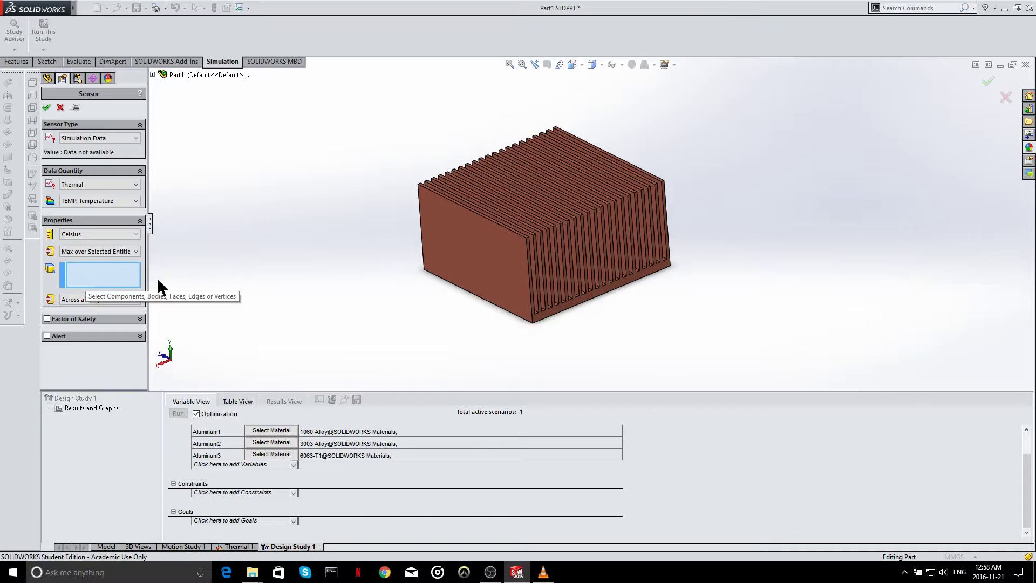
pyautogui.moveTo(605, 312); pyautogui.dragTo(603, 186, button='middle')
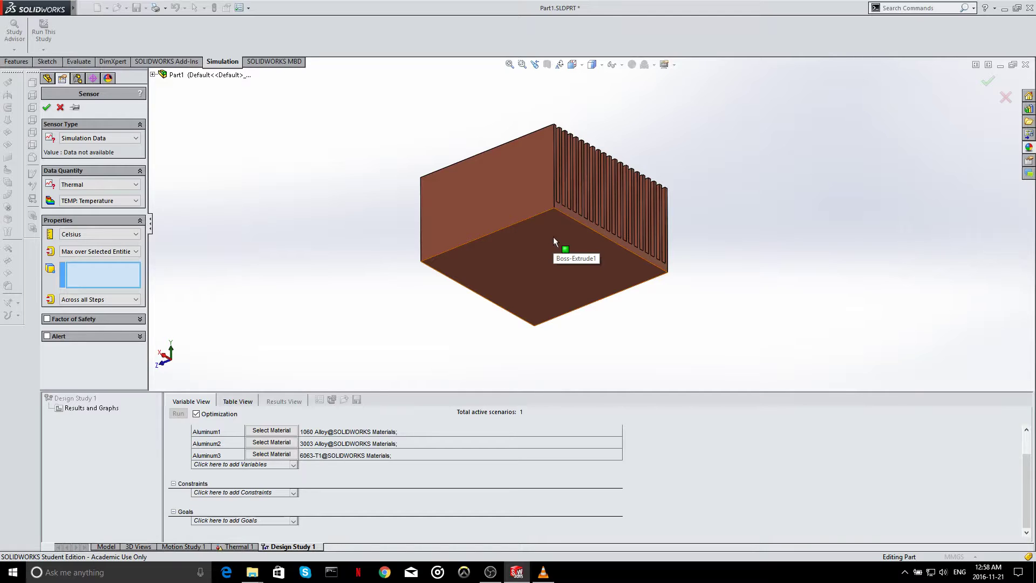
pyautogui.click(553, 236)
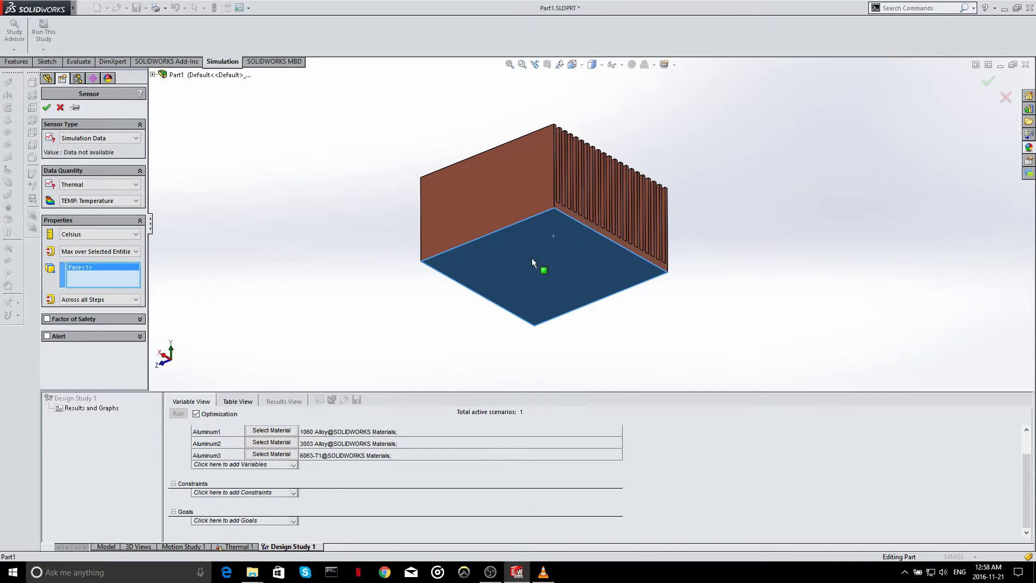
pyautogui.moveTo(573, 235); pyautogui.dragTo(518, 282, button='middle')
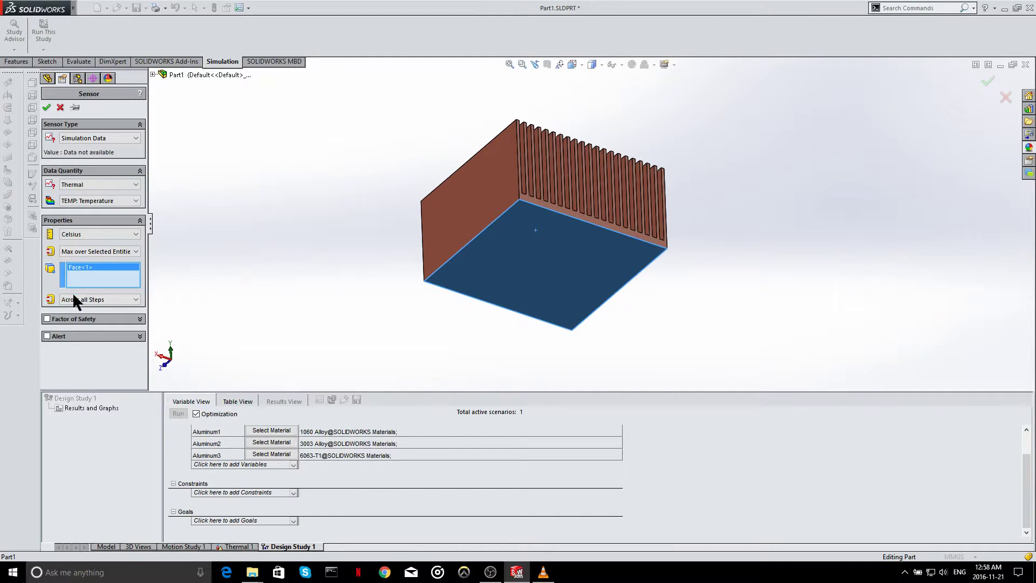
pyautogui.click(46, 106)
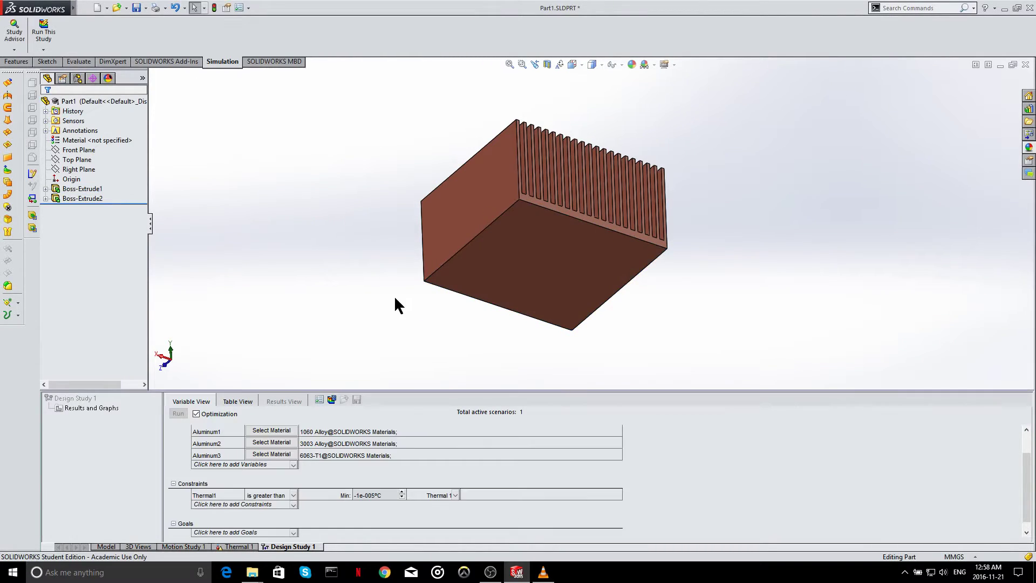
# Require the Thermal1 constraint to be less than 40 °C, keeping Thermal 1 as its source study.
pyautogui.moveTo(347, 384); pyautogui.dragTo(559, 341, button='middle')
pyautogui.scroll(-1, 240, 492)
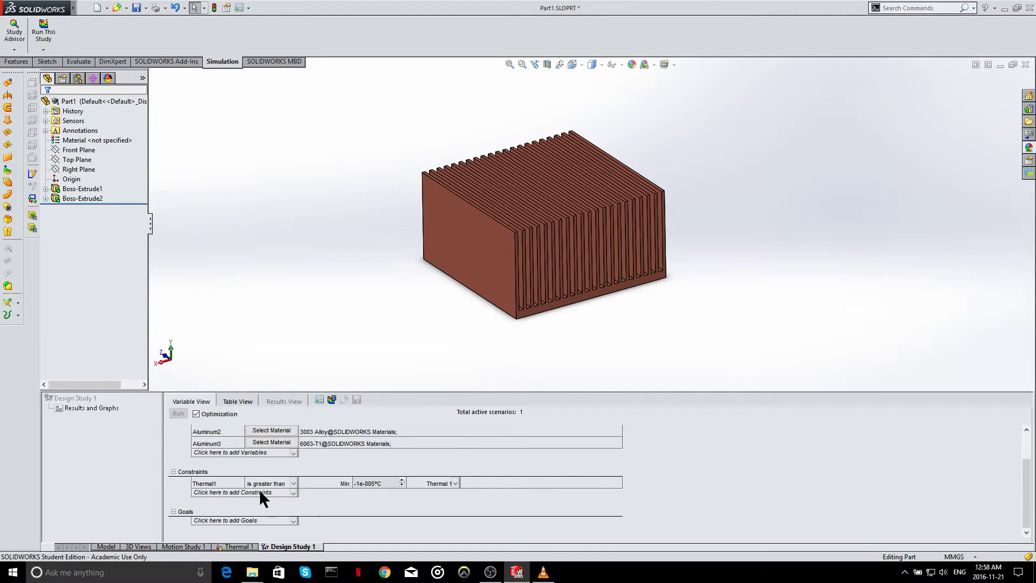
pyautogui.press('Tab')
pyautogui.click(280, 479)
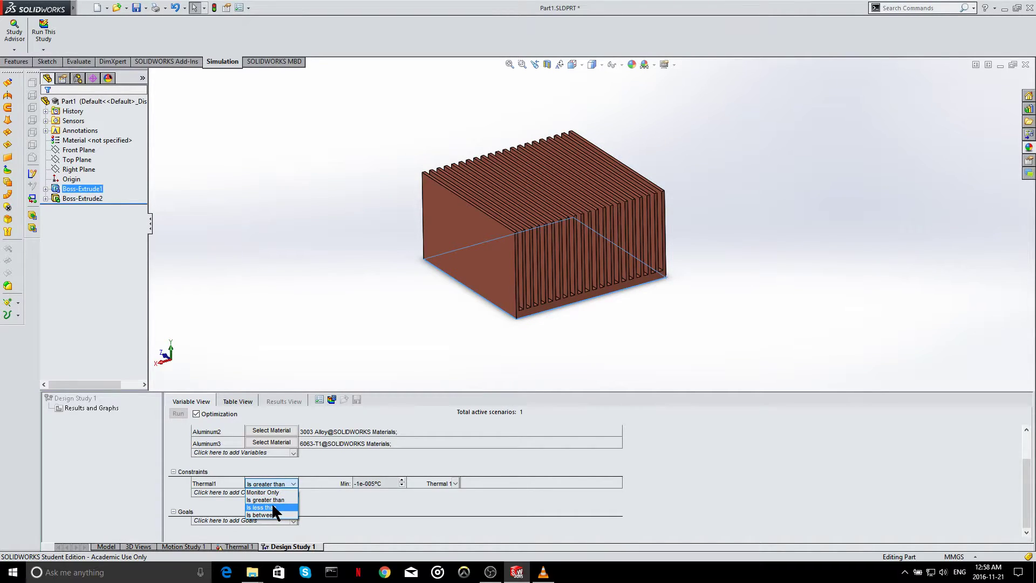
pyautogui.click(271, 503)
pyautogui.click(341, 491)
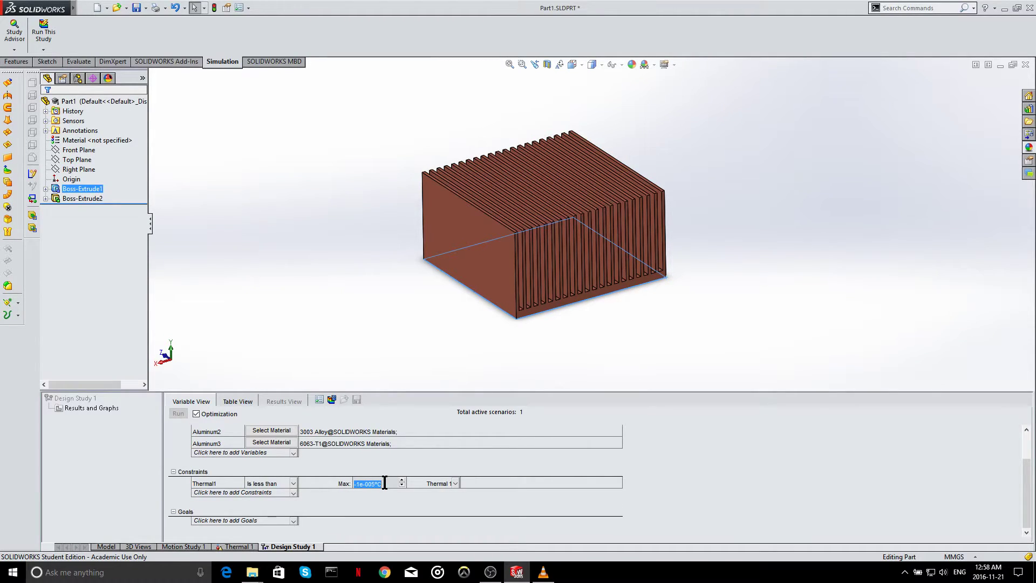
pyautogui.press('BackSpace')
pyautogui.write('40')
pyautogui.press('Return')
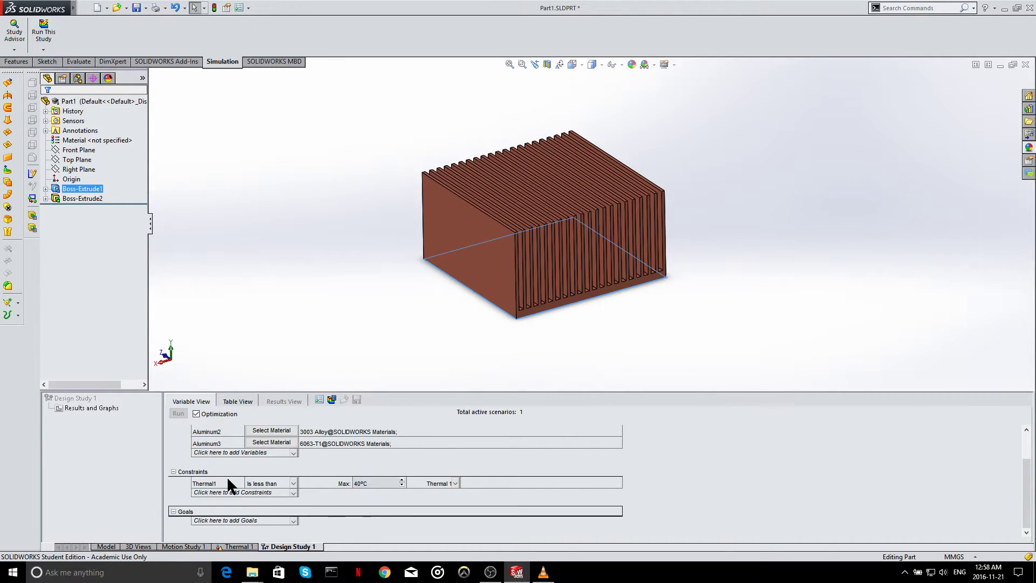
pyautogui.click(217, 480)
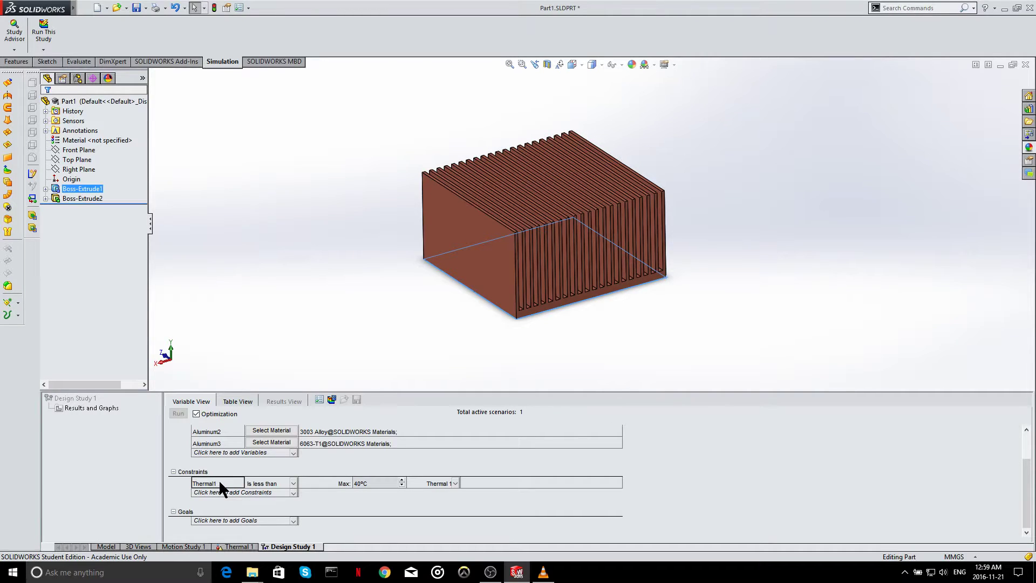
pyautogui.click(456, 480)
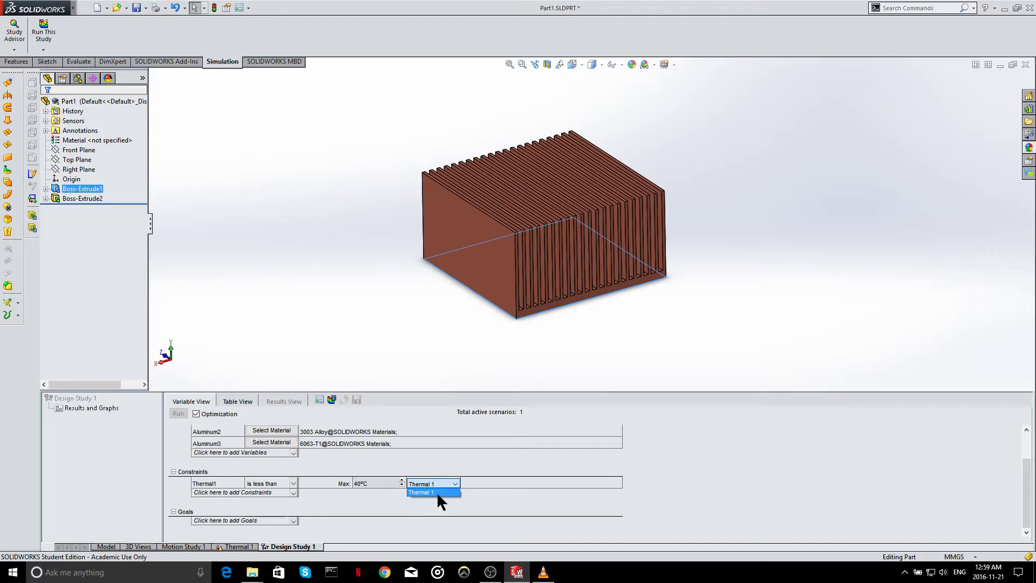
pyautogui.click(246, 549)
# Add a goal from a Mass Properties sensor on the heat sink body's Volume, keeping the goal on Minimize.
pyautogui.click(254, 518)
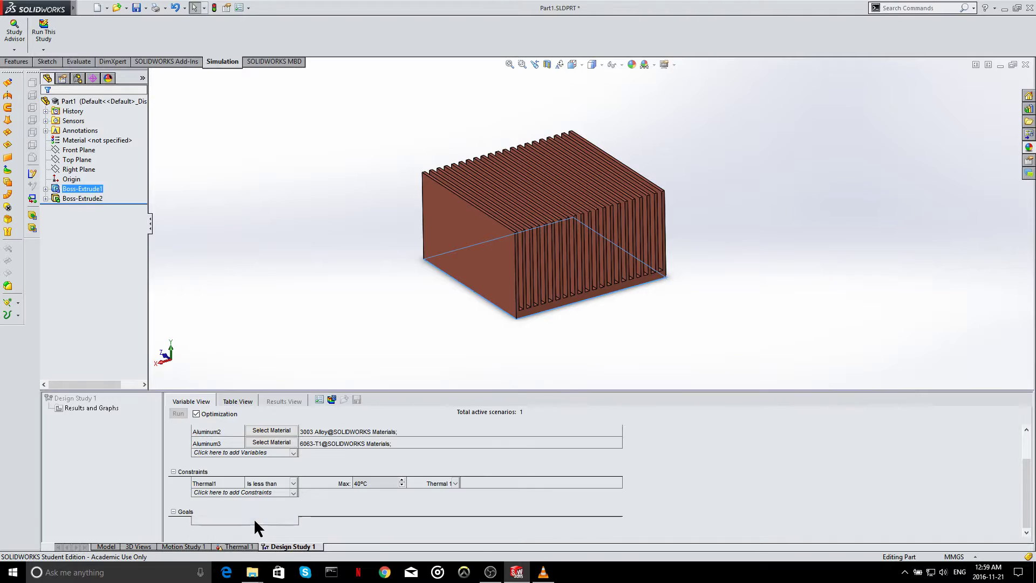
pyautogui.click(238, 525)
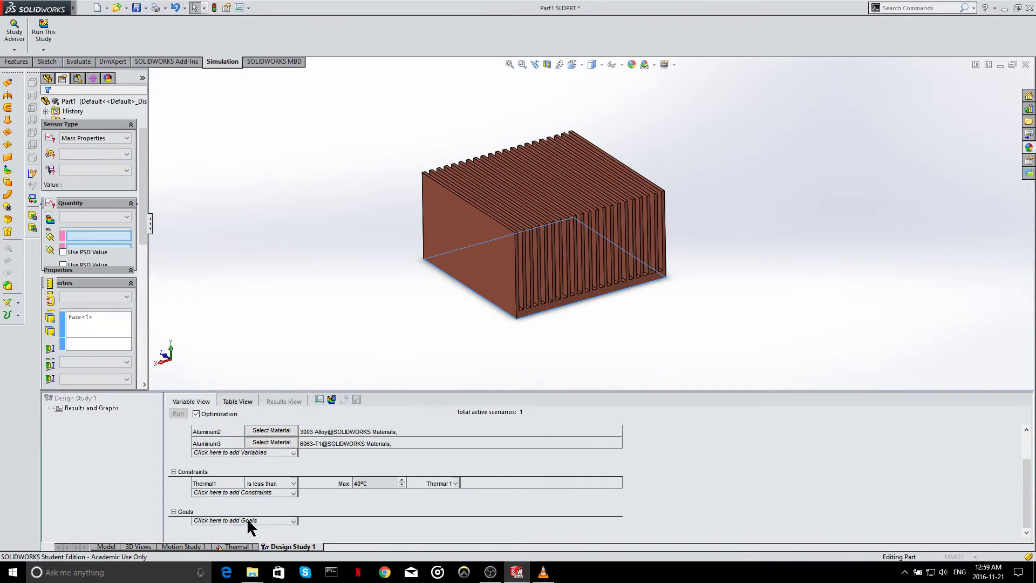
pyautogui.click(89, 135)
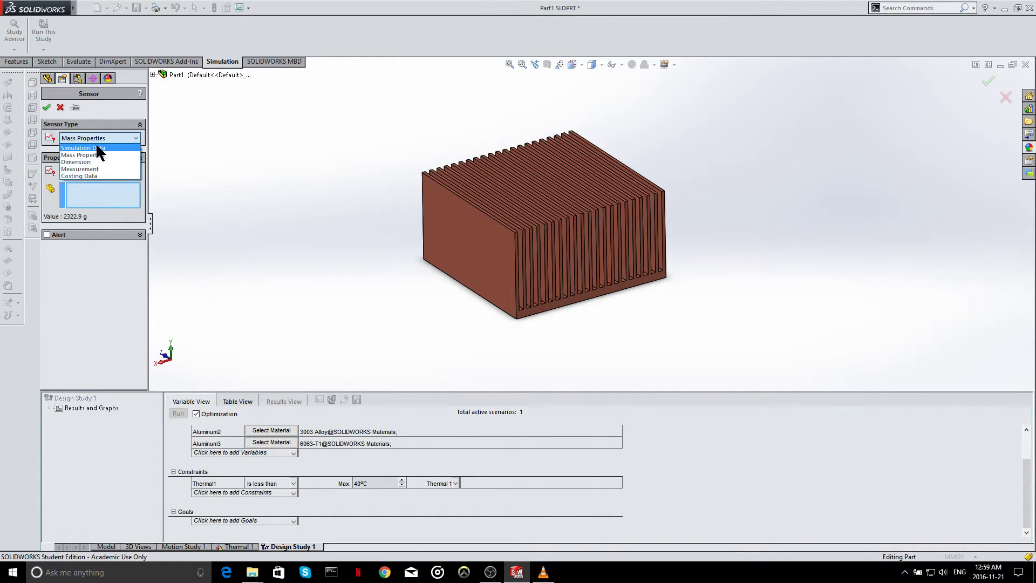
pyautogui.click(99, 151)
pyautogui.click(87, 171)
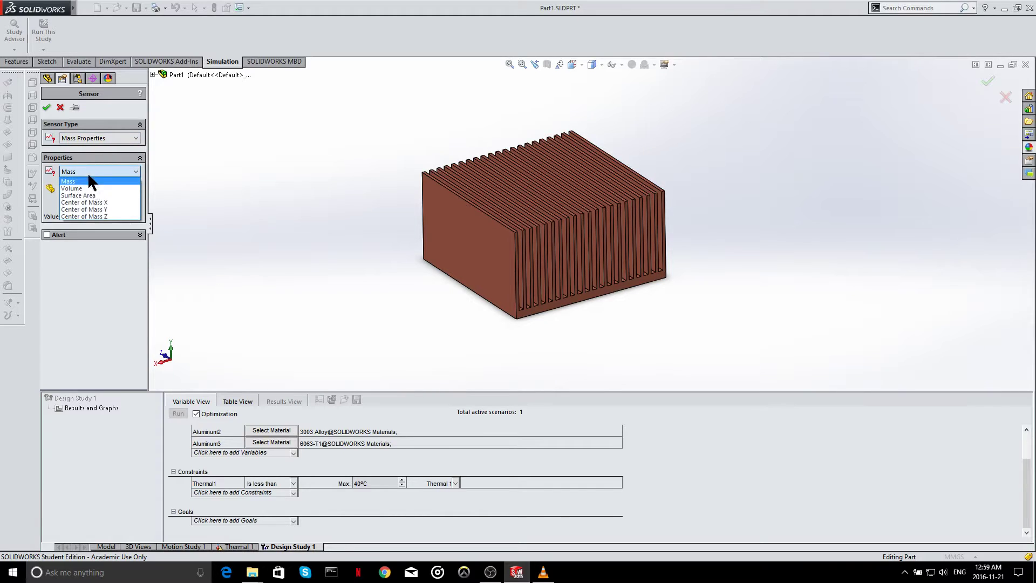
pyautogui.click(91, 184)
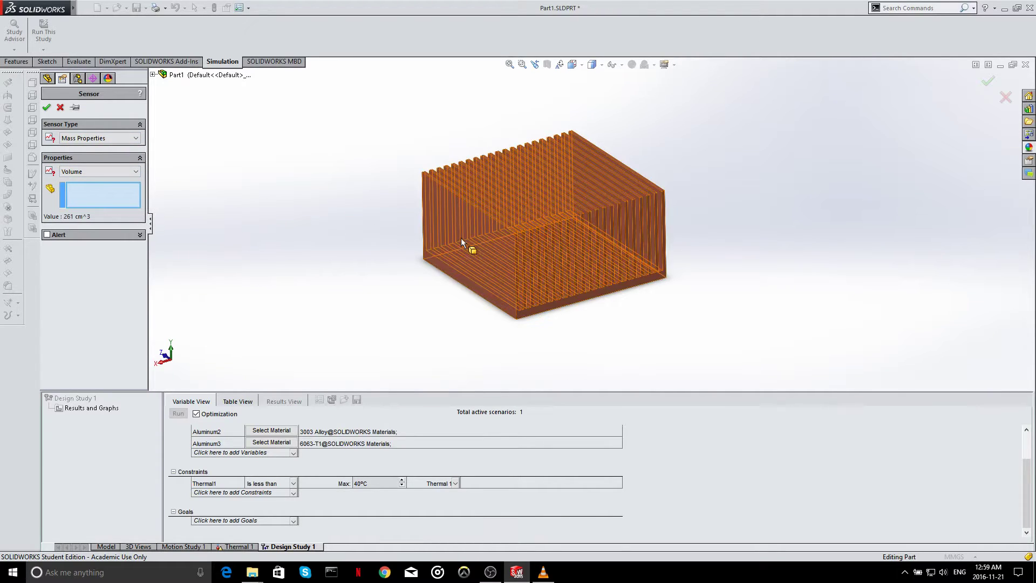
pyautogui.click(495, 247)
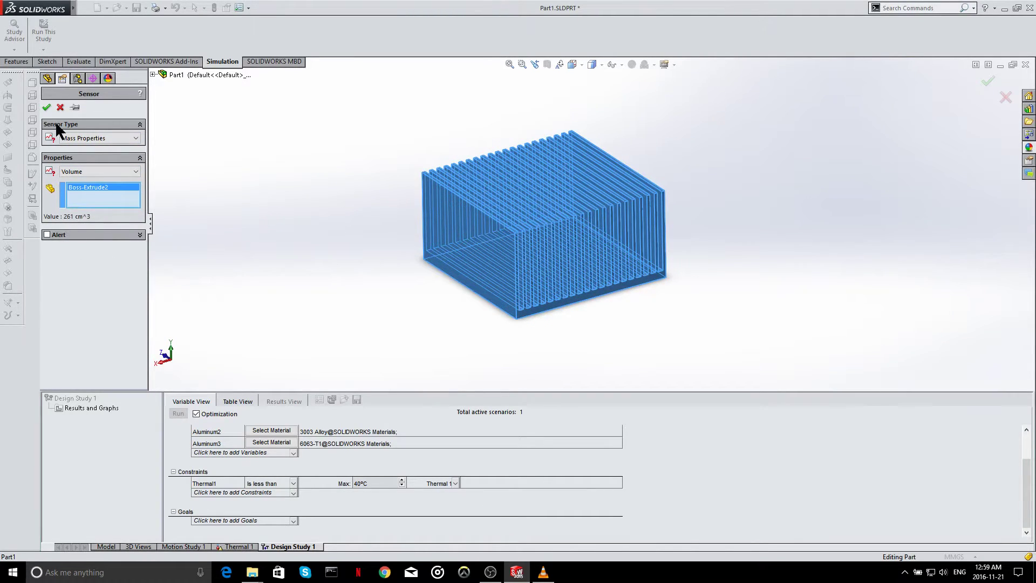
pyautogui.click(46, 108)
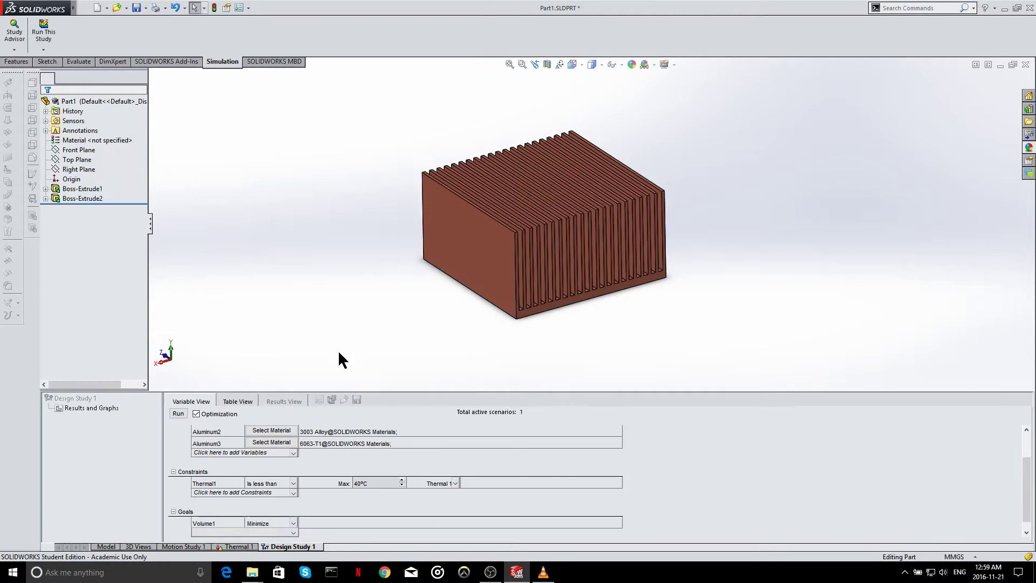
pyautogui.click(260, 521)
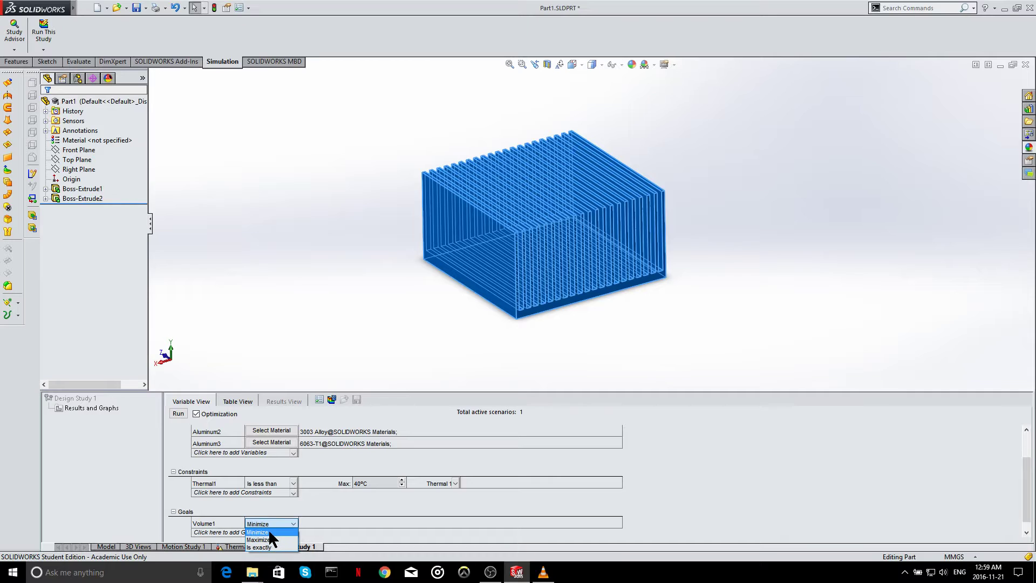
pyautogui.click(326, 509)
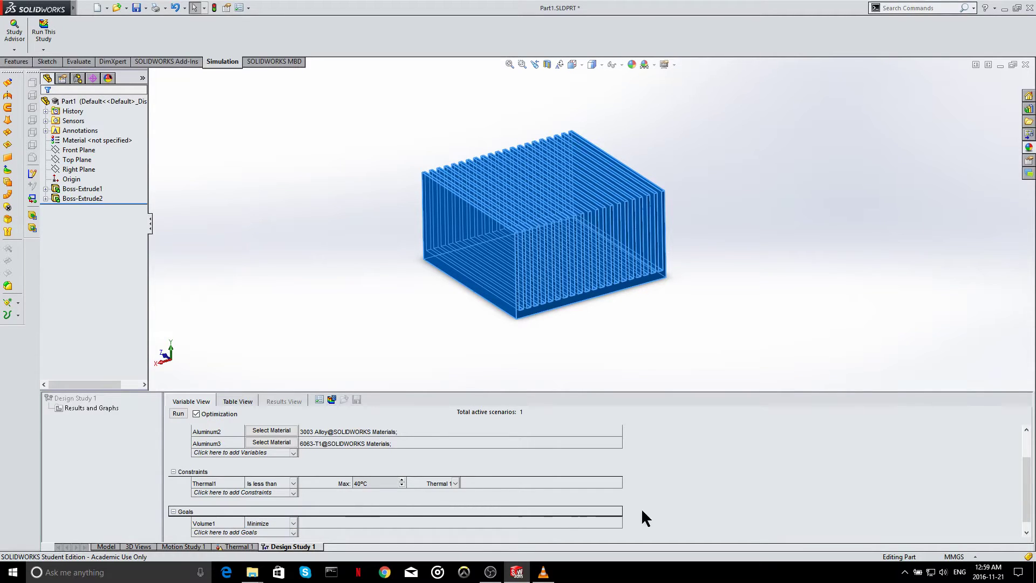
pyautogui.click(408, 328)
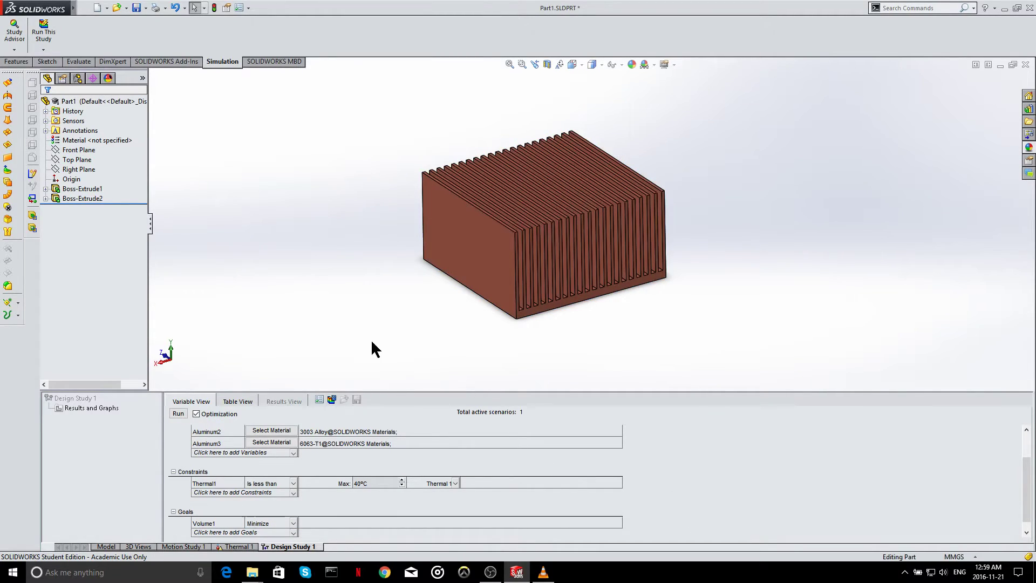
# Run the design study optimization and check its scenario results against the variable setup.
pyautogui.click(177, 414)
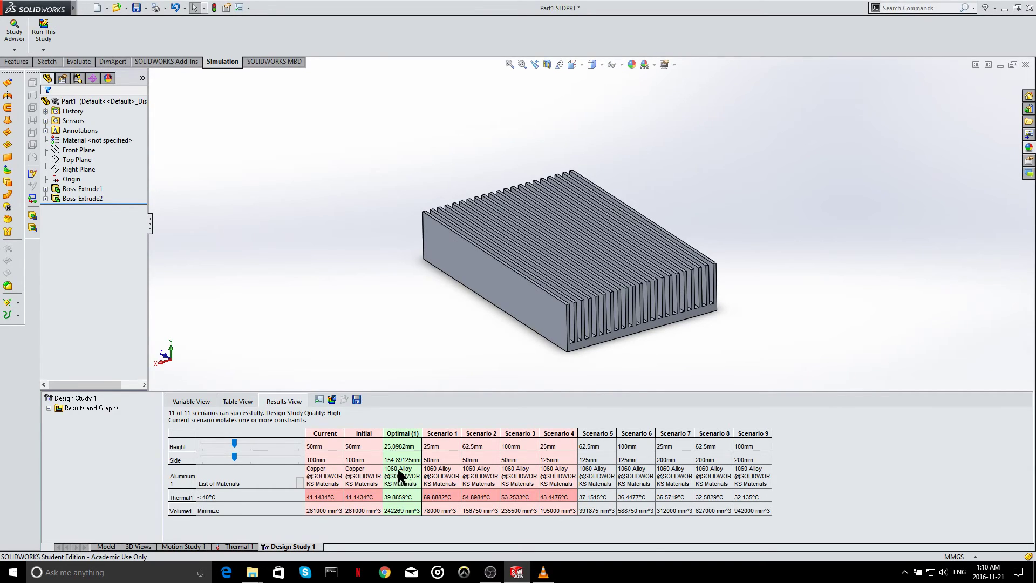
pyautogui.click(195, 402)
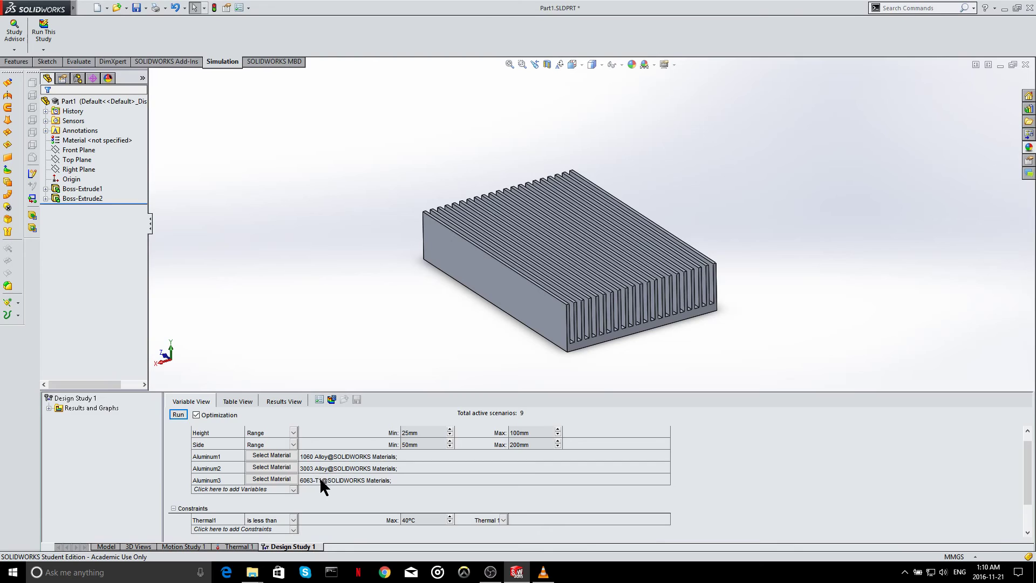
pyautogui.click(300, 401)
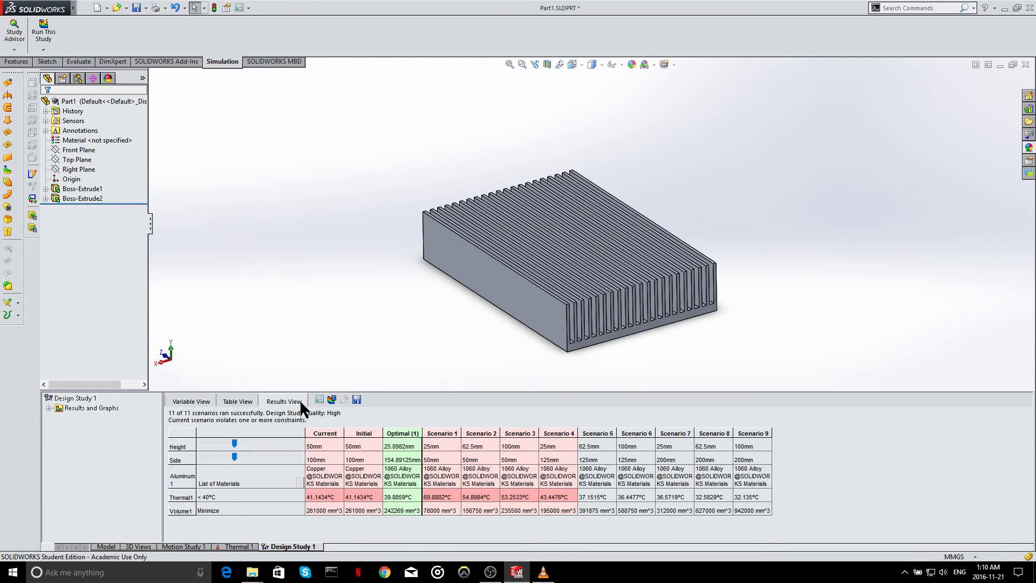